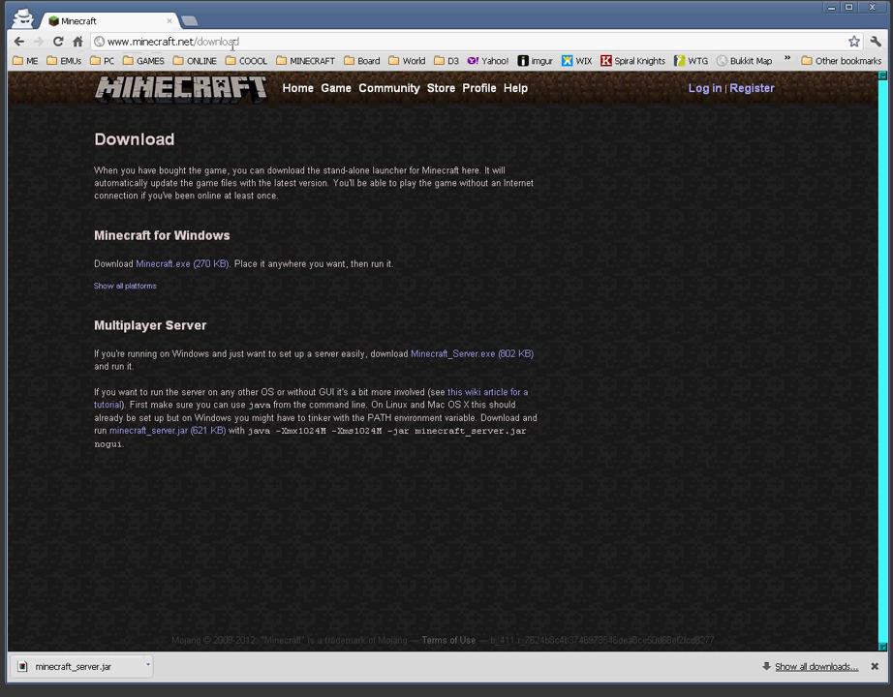
drag(199, 42, 309, 34)
key(BackSpace)
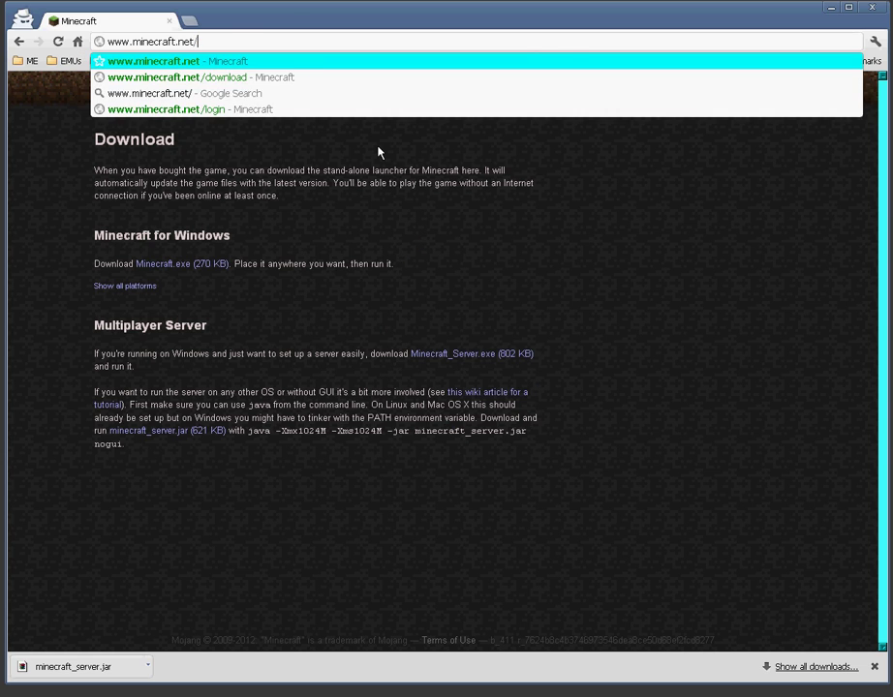
key(Return)
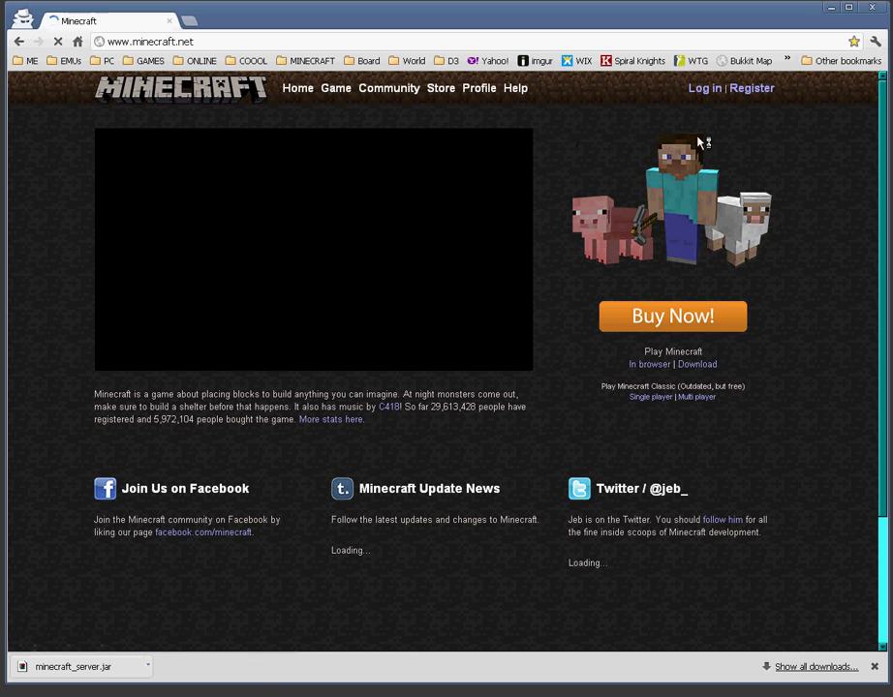
click(704, 370)
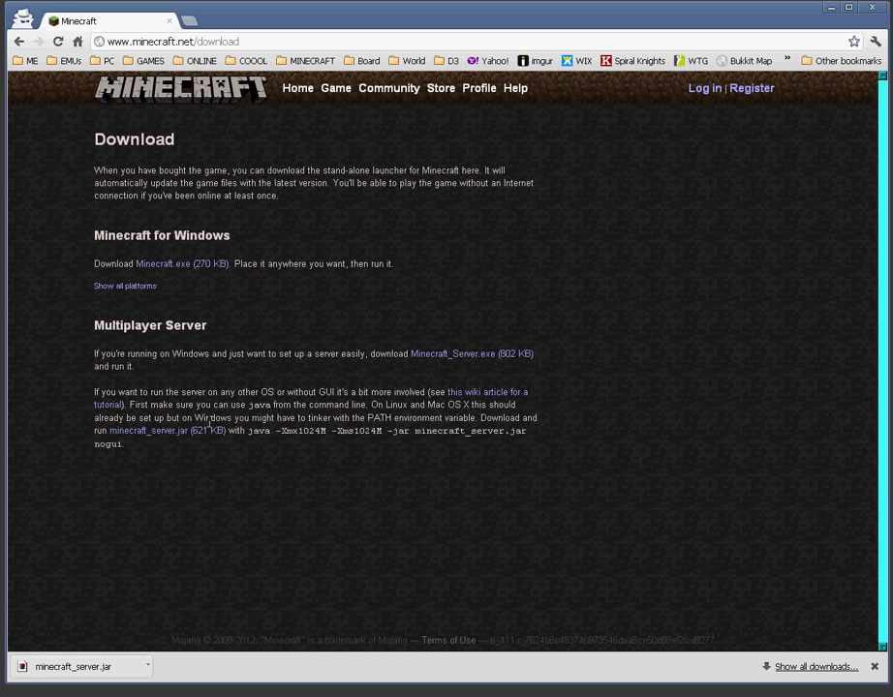
right_click(155, 438)
click(101, 494)
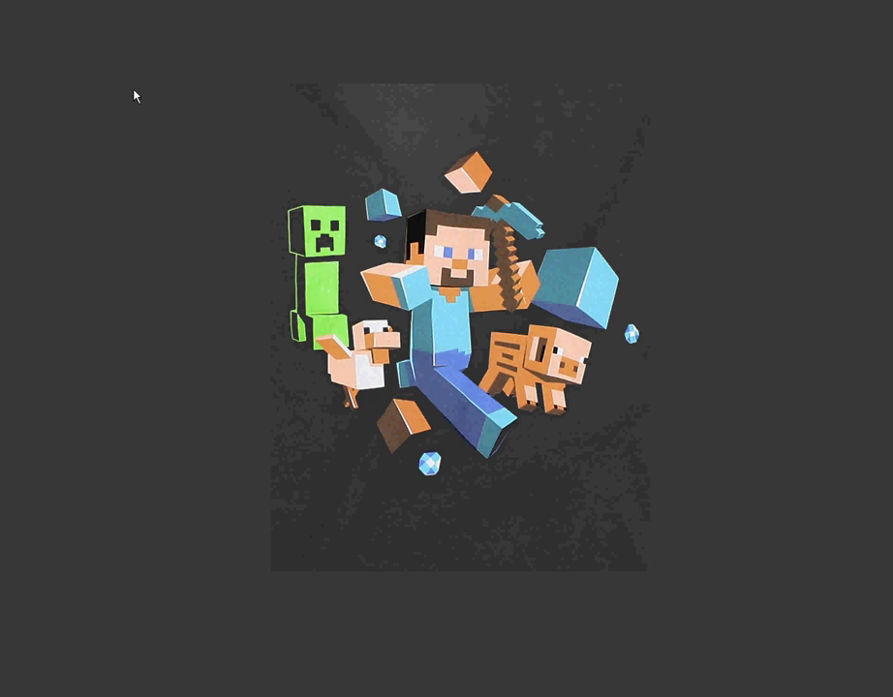
- Create a new folder named SERVER on the desktop and reposition its icon
right_click(149, 196)
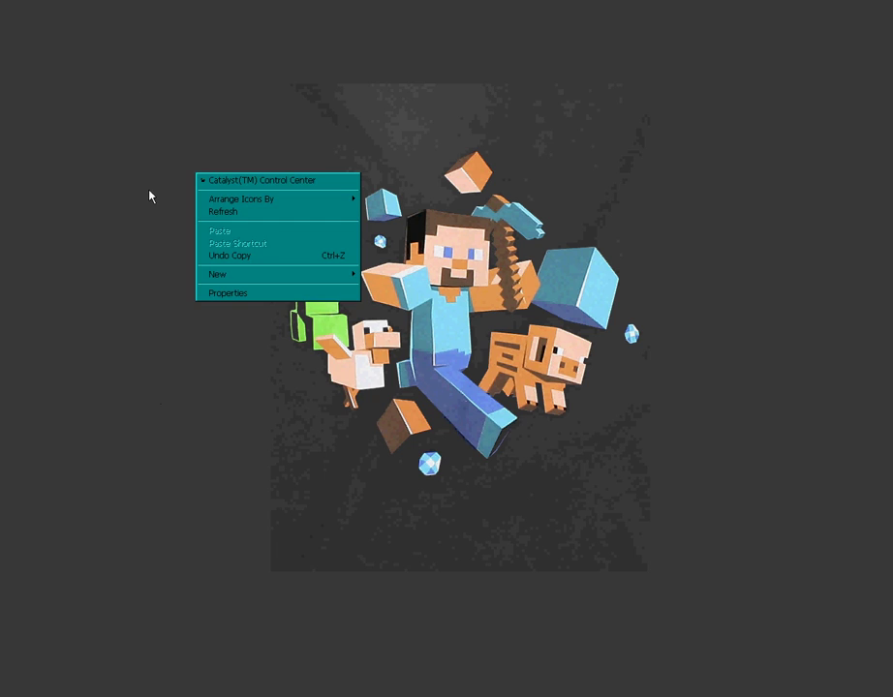
click(146, 165)
right_click(127, 143)
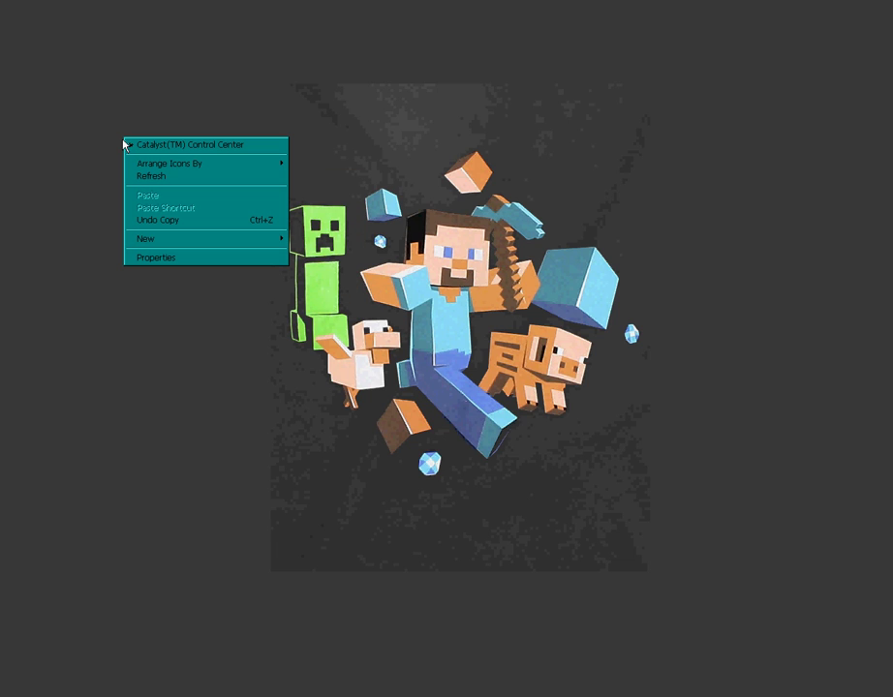
mouse_move(219, 241)
click(290, 240)
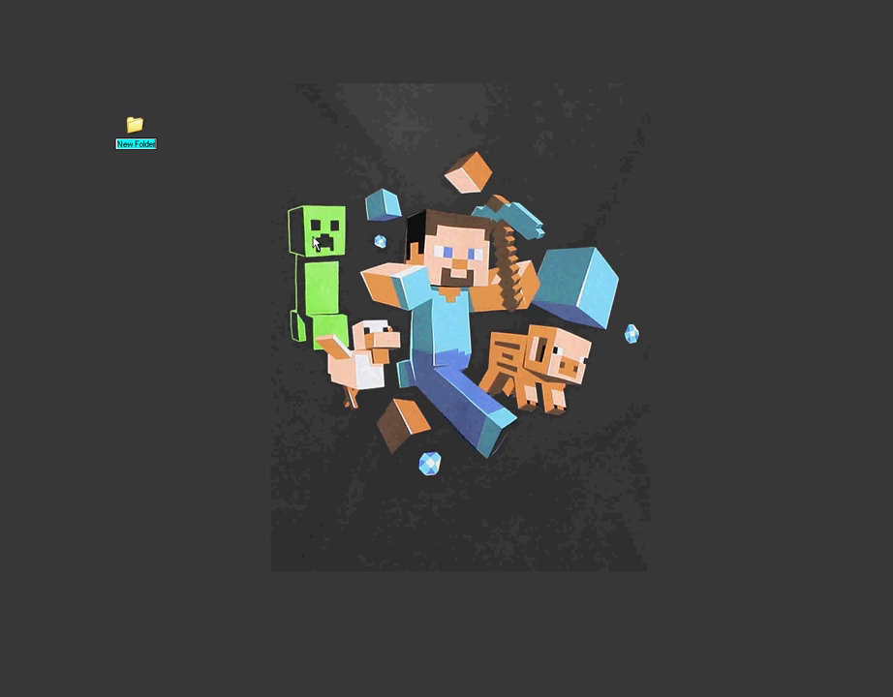
text(SERVER)
key(Return)
click(270, 224)
drag(135, 128, 187, 128)
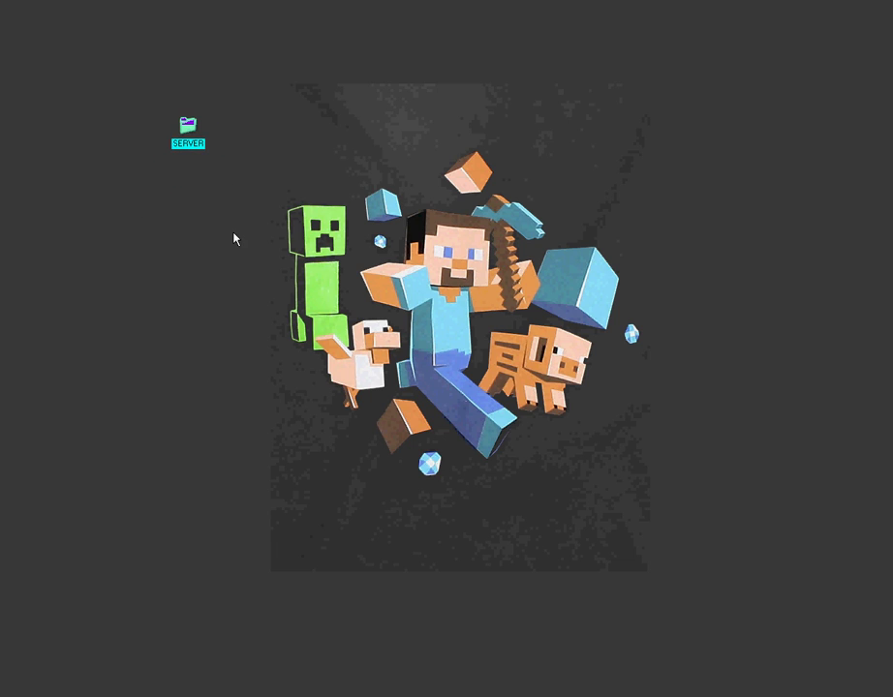
- Open the SERVER folder and move minecraft_server.jar into it
double_click(190, 127)
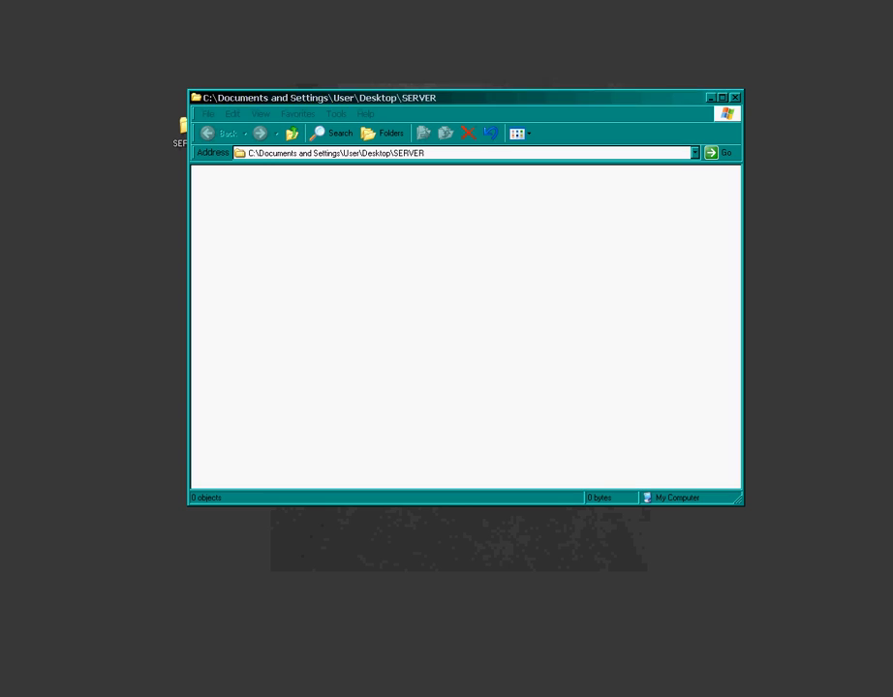
drag(291, 402, 257, 202)
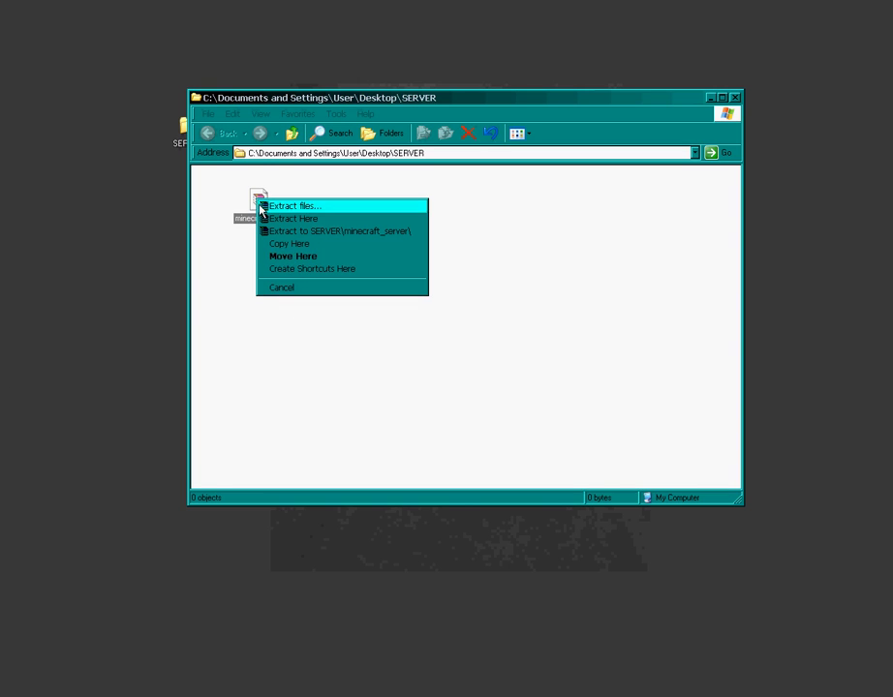
click(303, 255)
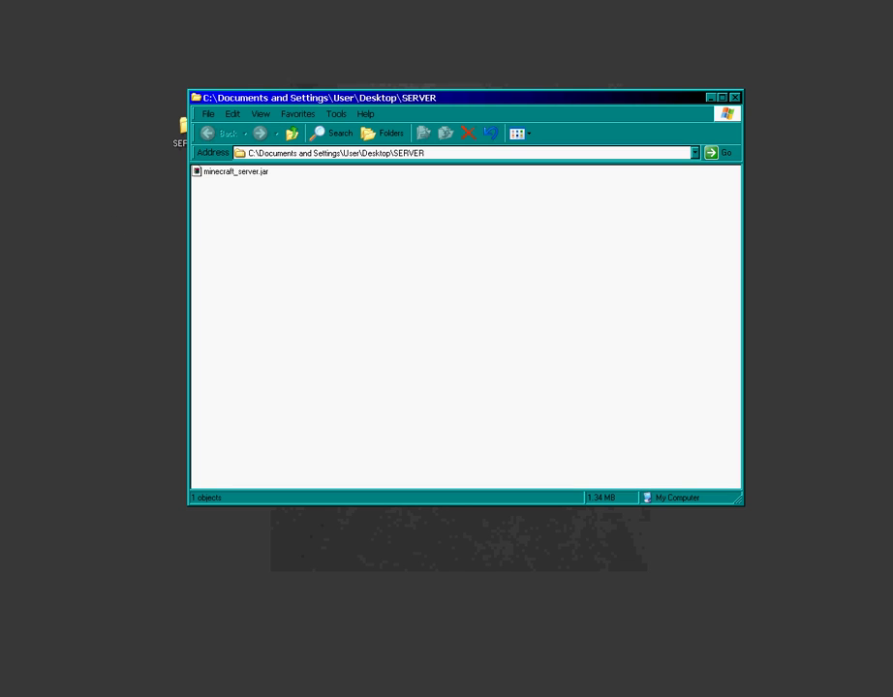
- Move RUN.bat onto the desktop beside the SERVER folder window
drag(133, 343, 148, 345)
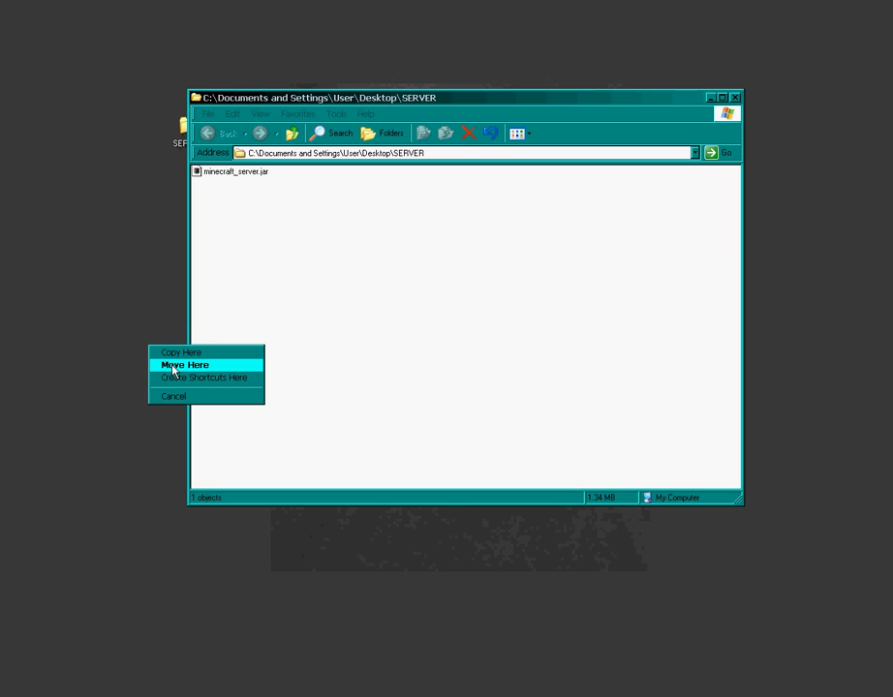
click(173, 366)
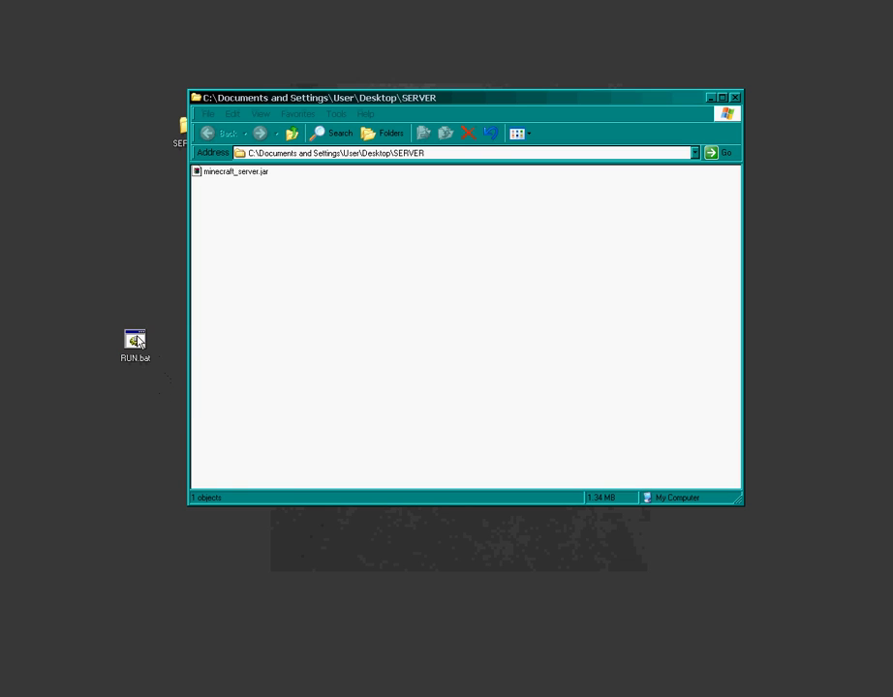
right_click(137, 337)
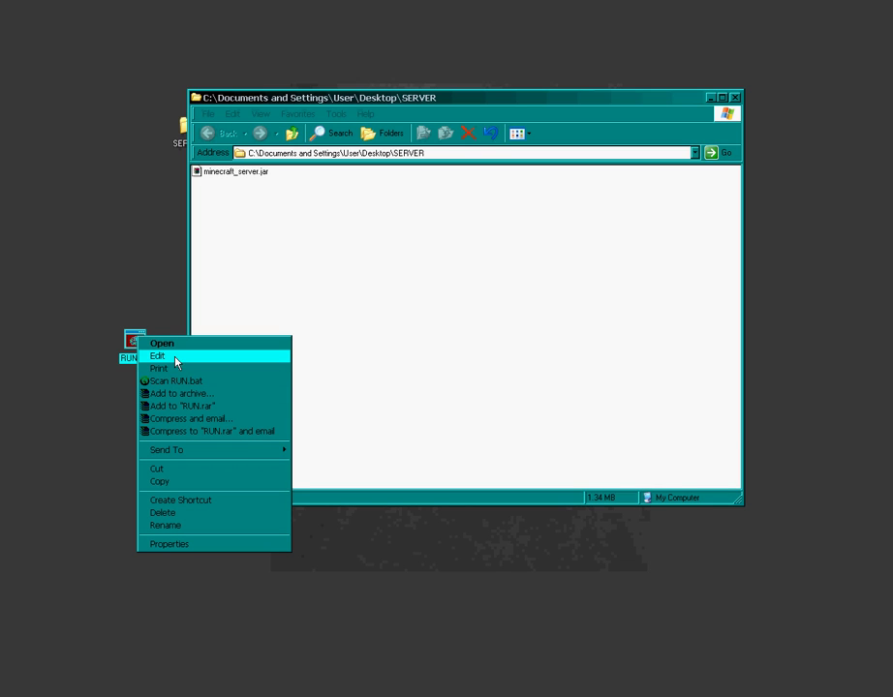
- Examine which programs are offered for opening minecraft_server.jar
click(224, 188)
click(225, 175)
right_click(224, 175)
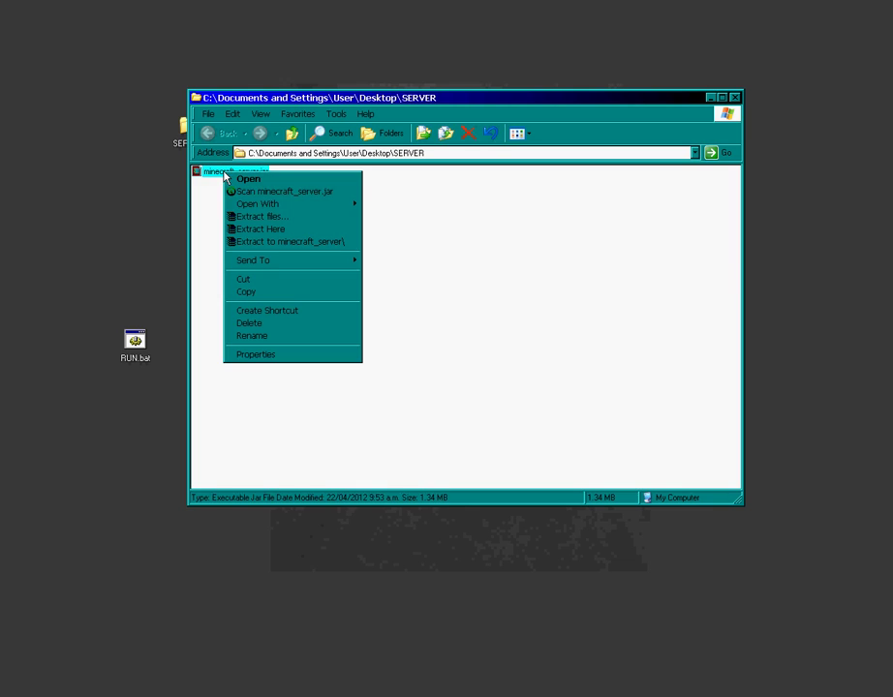
mouse_move(277, 205)
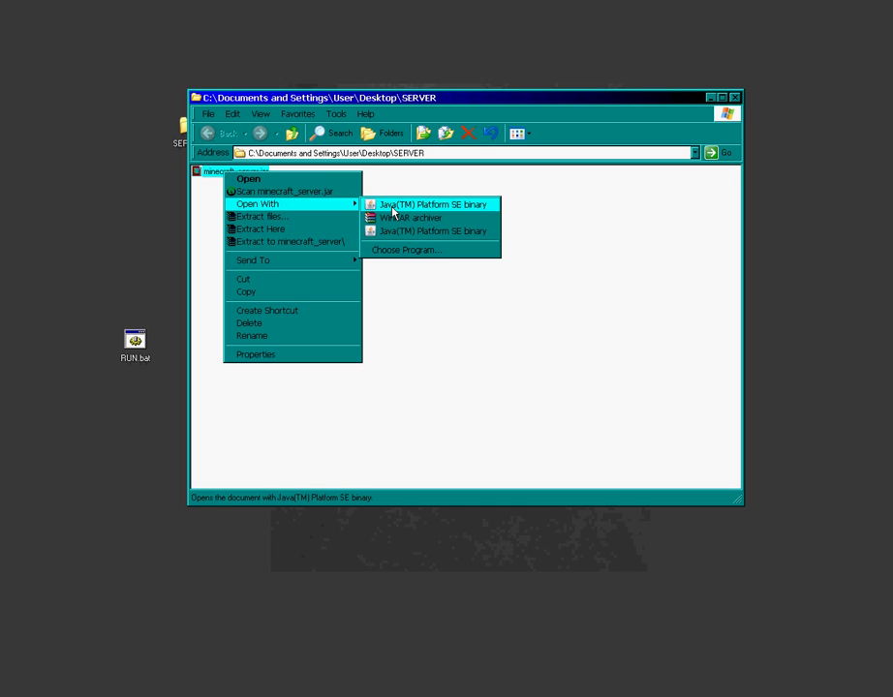
click(448, 387)
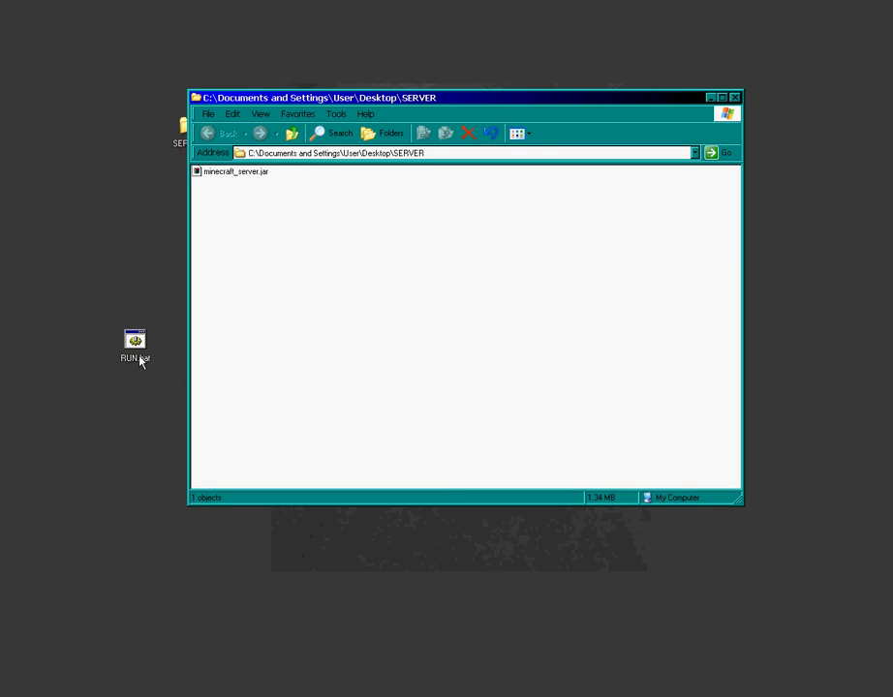
- Open the desktop's RUN.bat for editing, copy its whole java launch command, and close the file
right_click(140, 343)
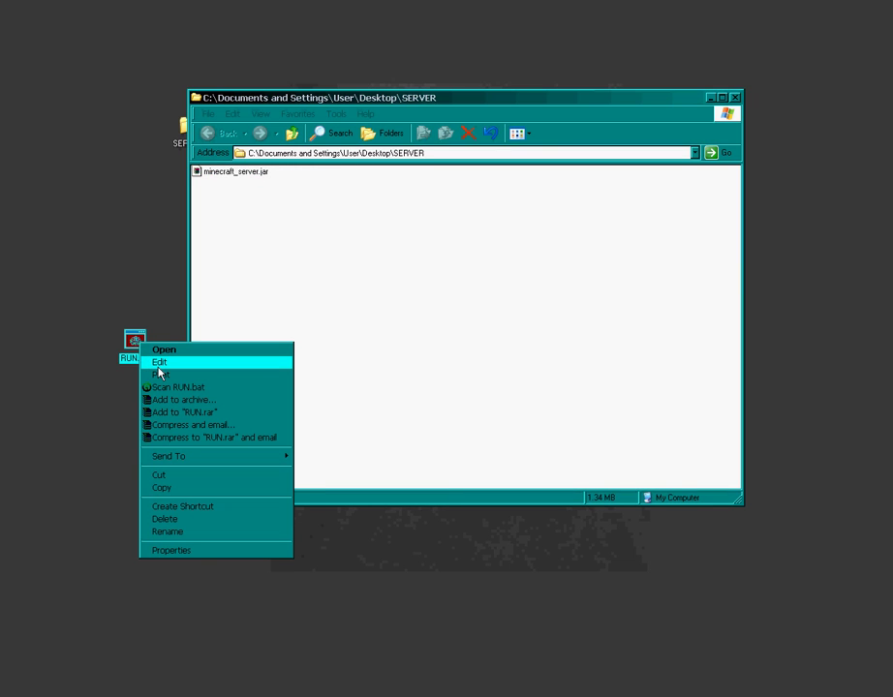
click(157, 362)
drag(408, 198, 386, 226)
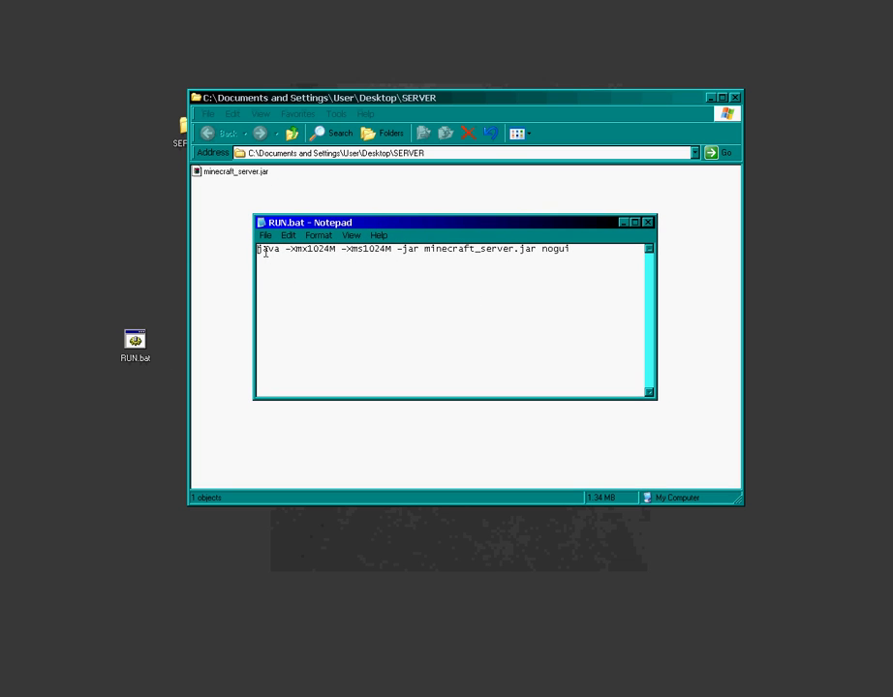
drag(578, 249, 226, 246)
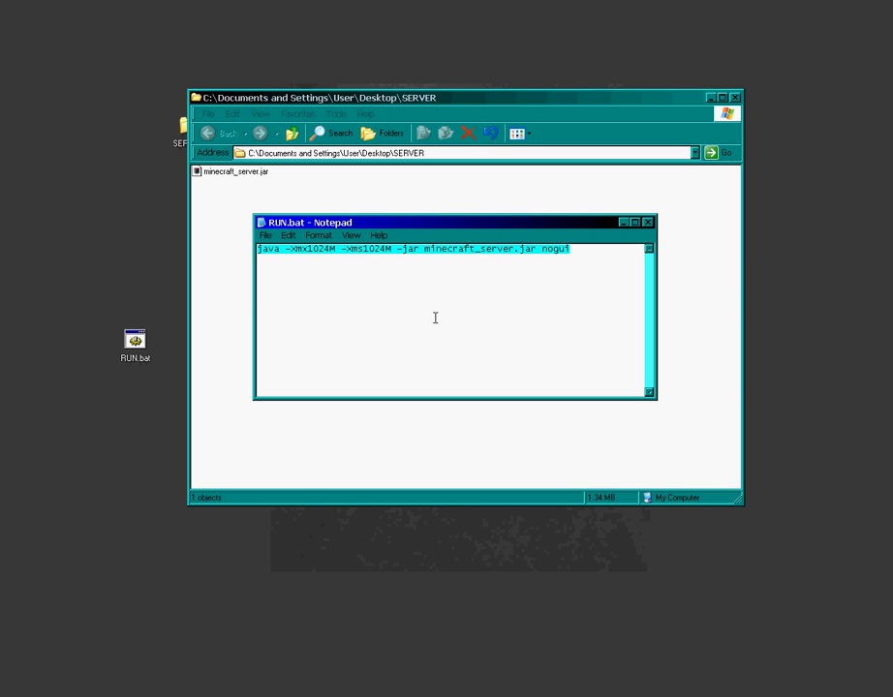
click(580, 249)
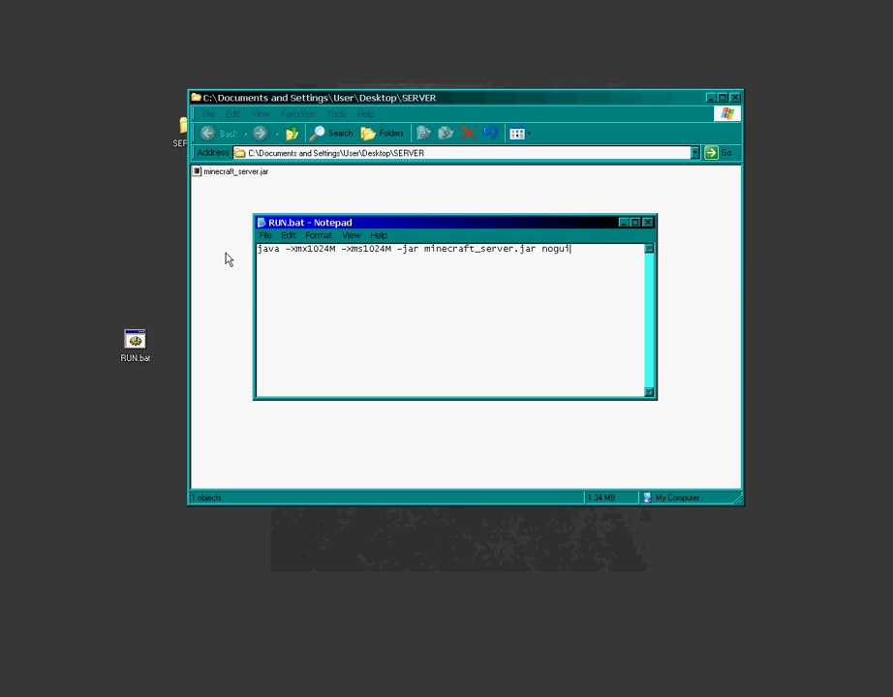
click(650, 225)
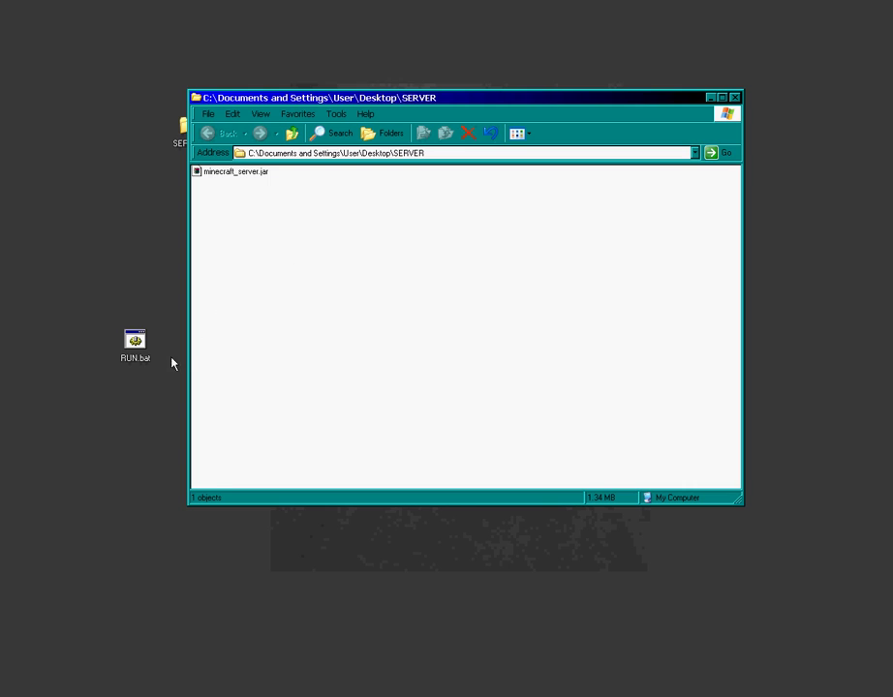
- Create a new text document named run.txt in the SERVER folder
right_click(253, 235)
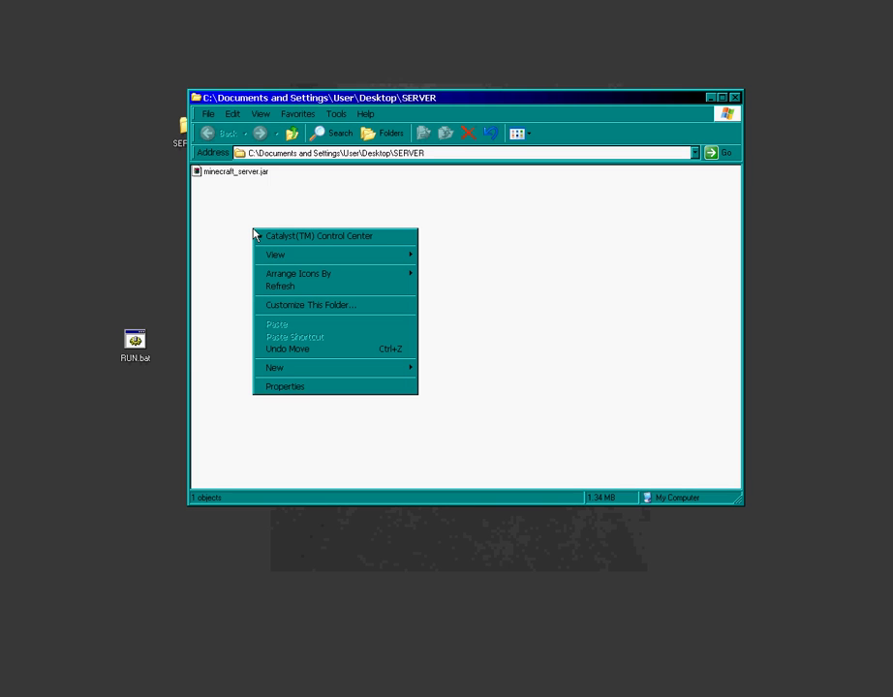
mouse_move(299, 372)
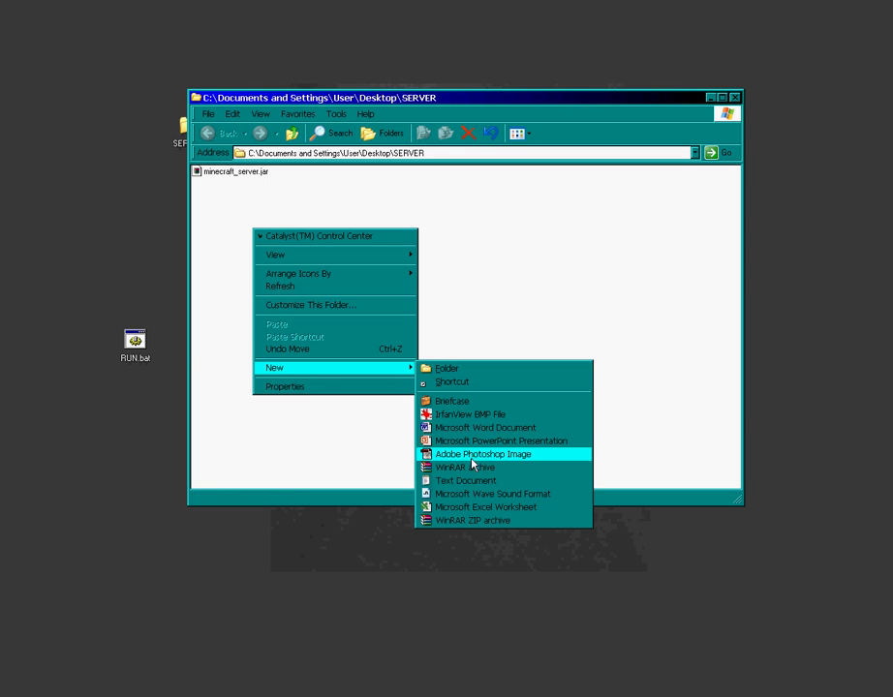
click(478, 481)
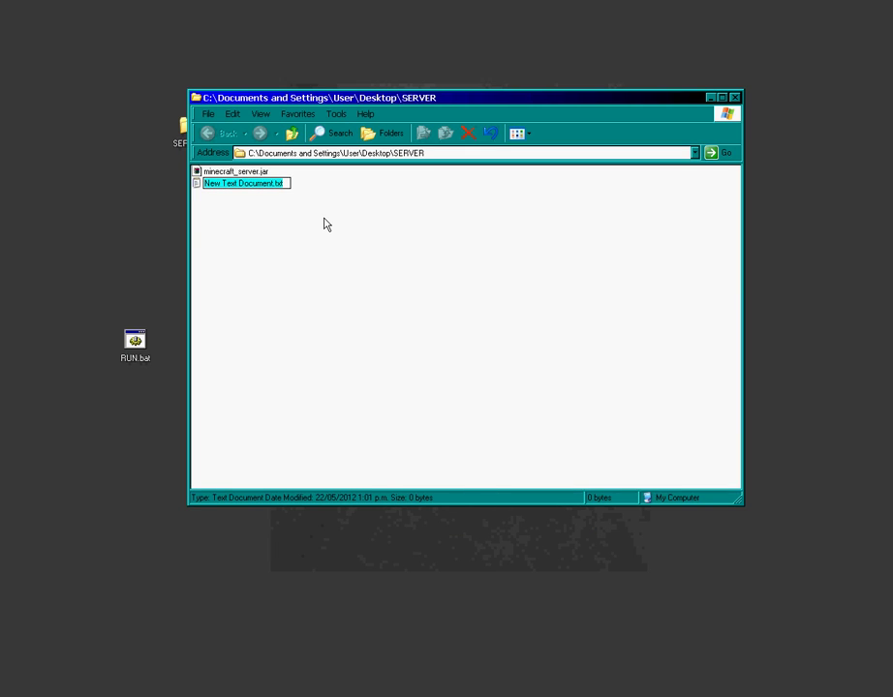
text(run.)
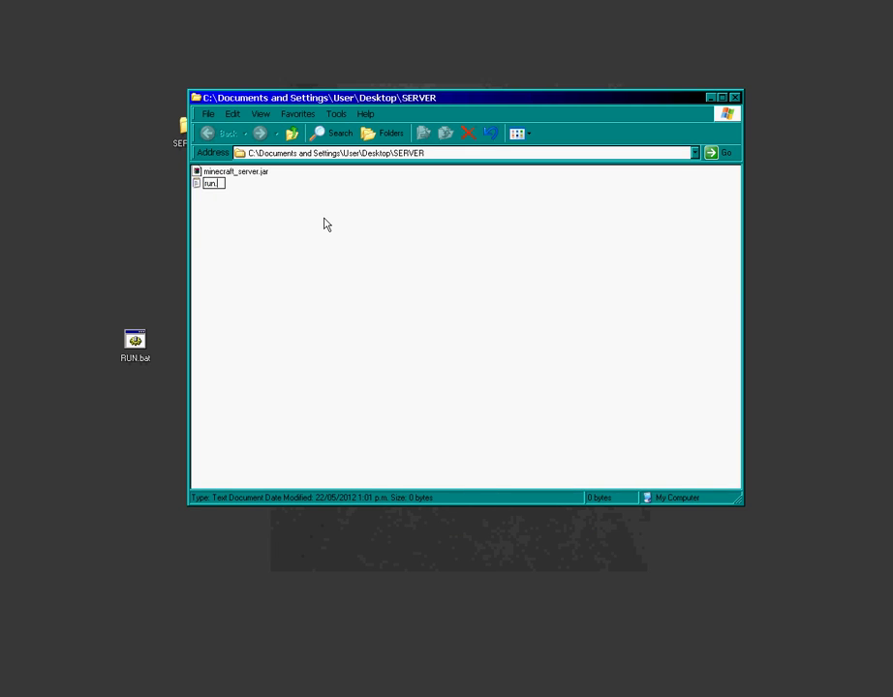
text(txt)
key(Return)
click(225, 190)
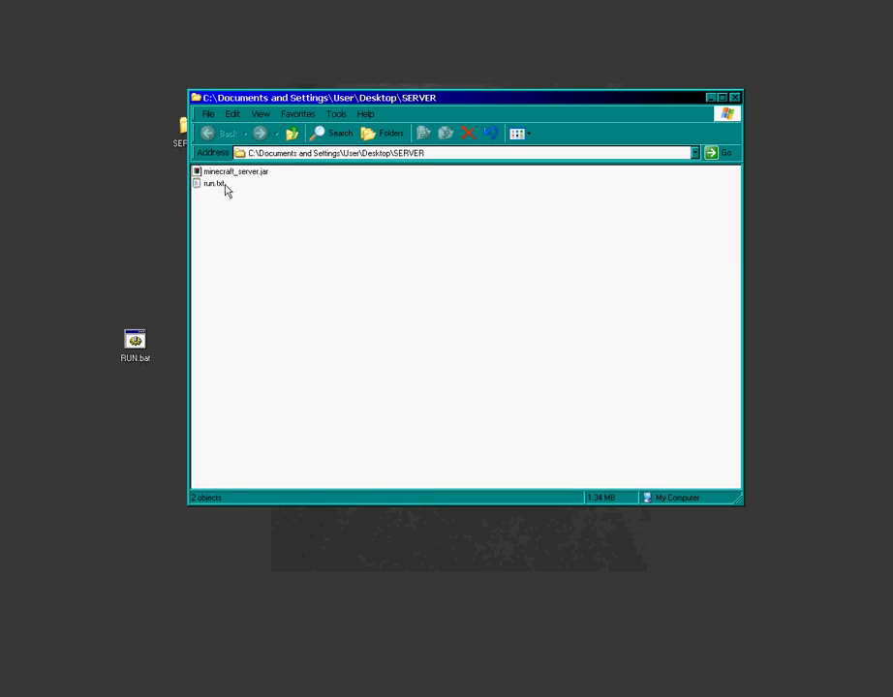
- Enter "java -Xmx1024M -Xms1024M -jar minecraft_server.jar nogui" in run.txt and close it with the changes saved
double_click(223, 187)
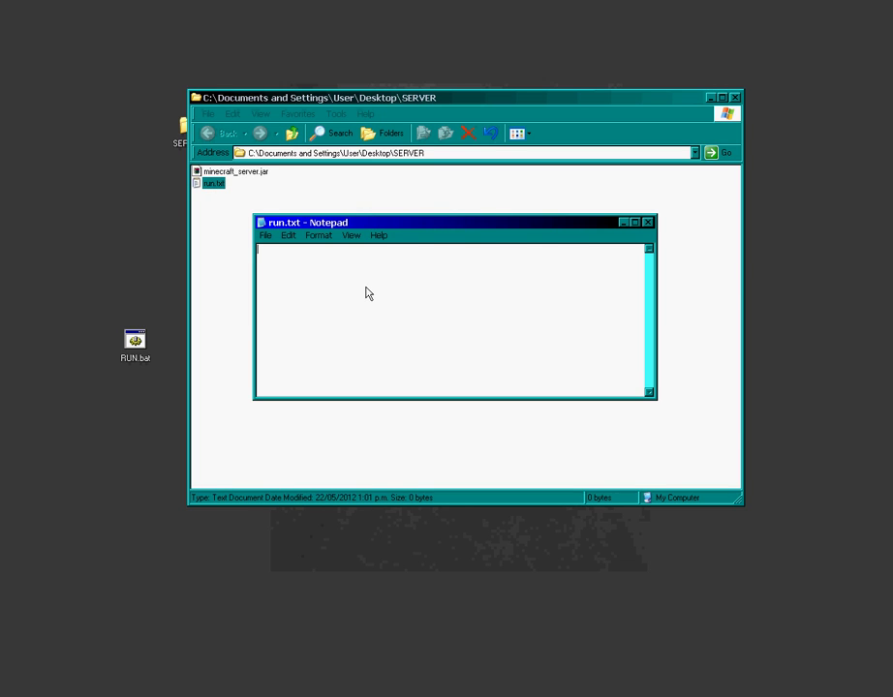
text(java -xmx1024M -xms1024M -jar minecraft_server.jar nogui)
click(647, 223)
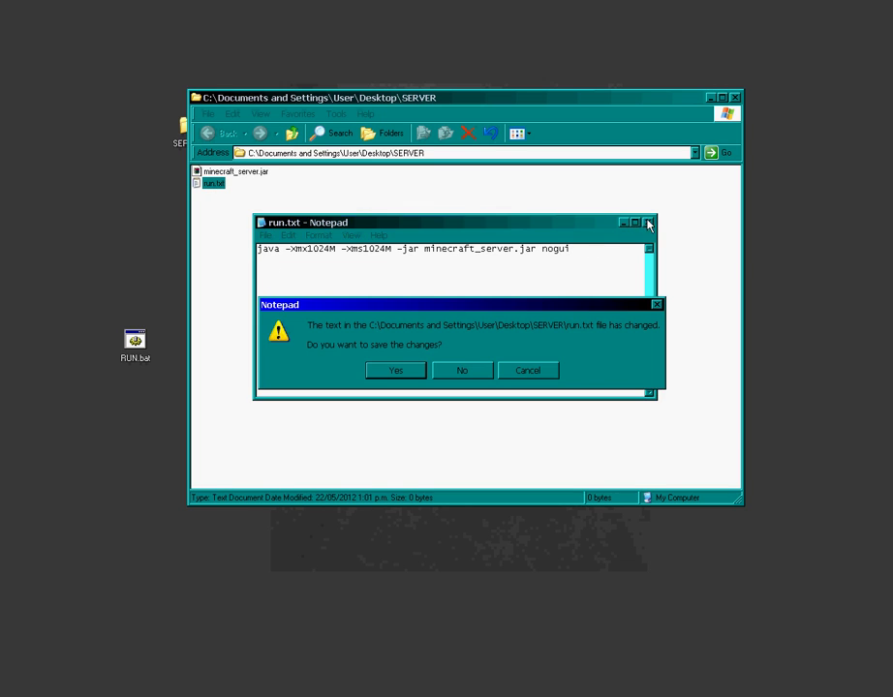
click(418, 367)
- Rename run.txt to run.bat and accept the file extension change
click(213, 200)
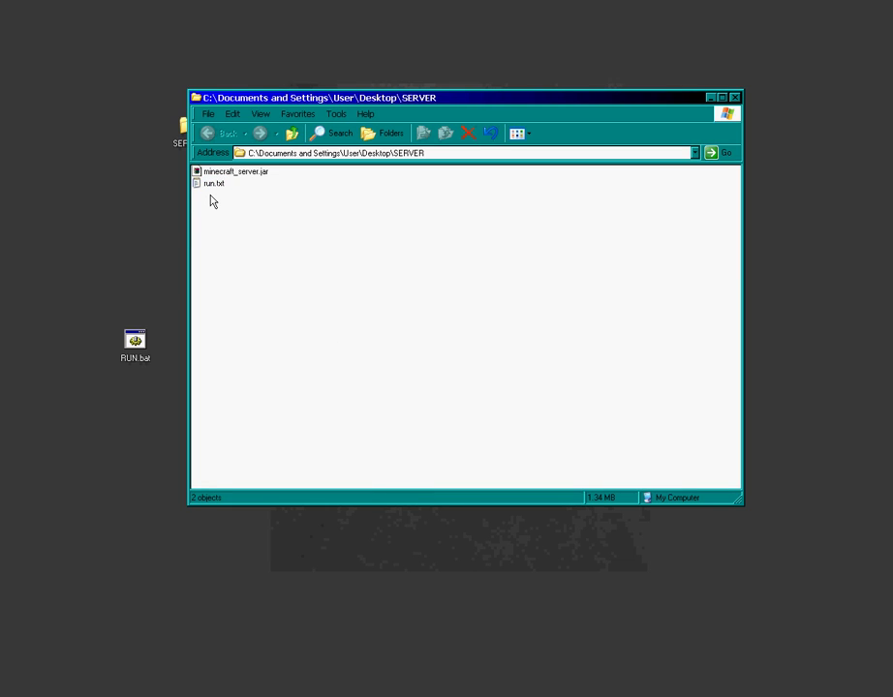
click(219, 187)
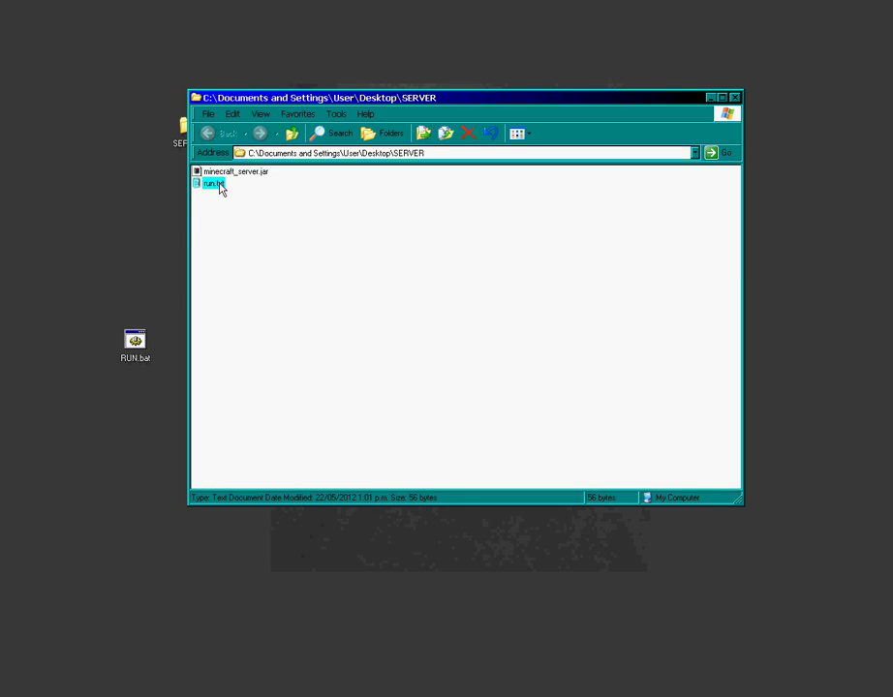
click(219, 186)
drag(216, 185, 246, 189)
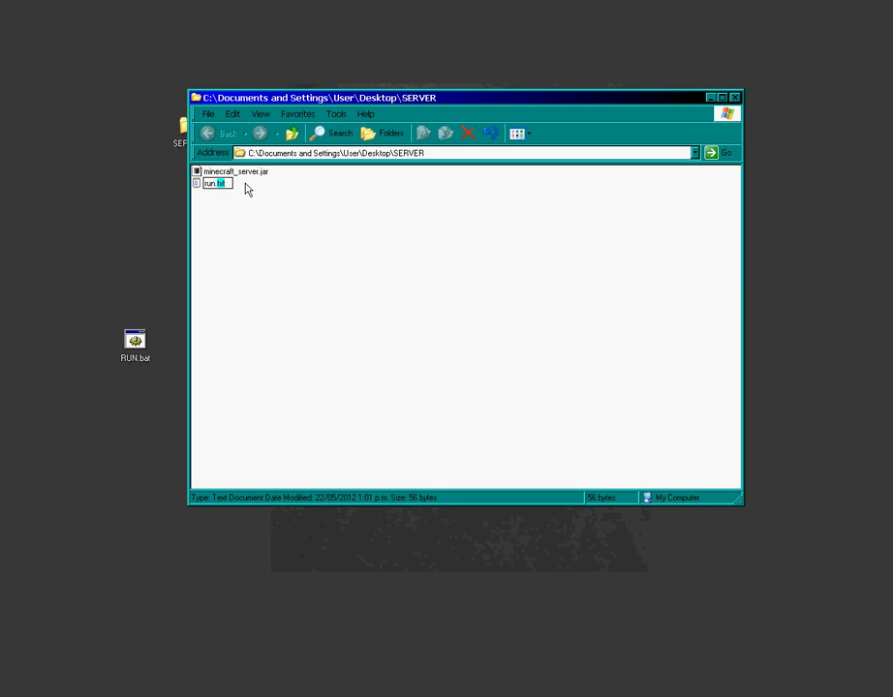
text(bat)
key(Return)
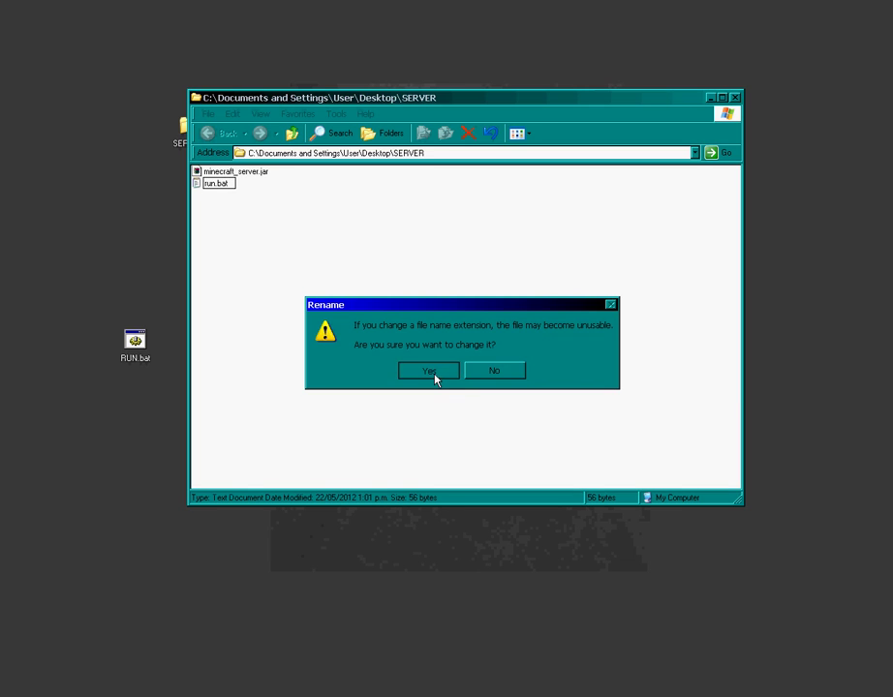
click(435, 375)
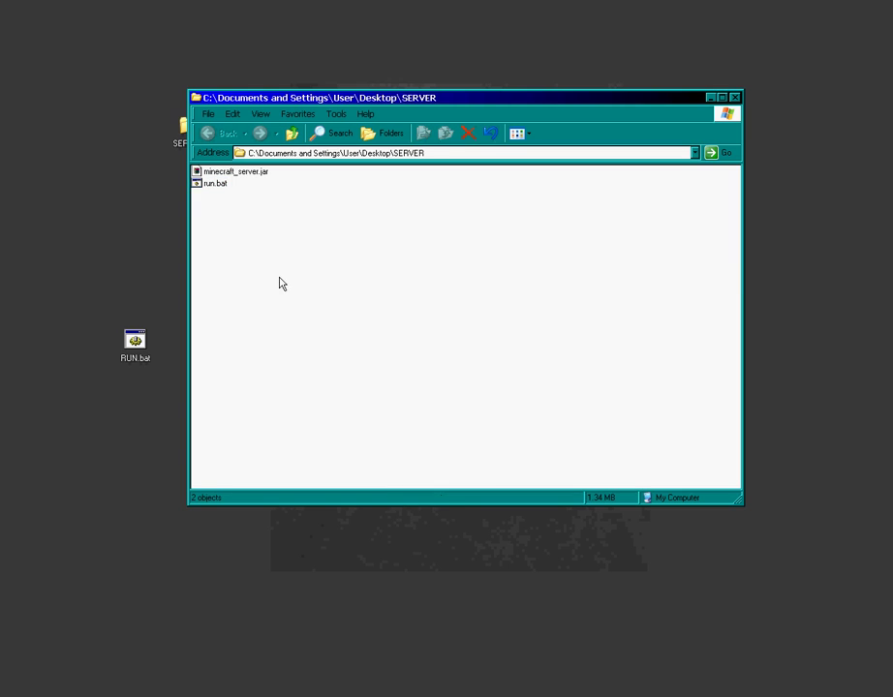
- Open run.bat from the SERVER folder for editing, check its launch command, and close it
right_click(222, 185)
click(276, 207)
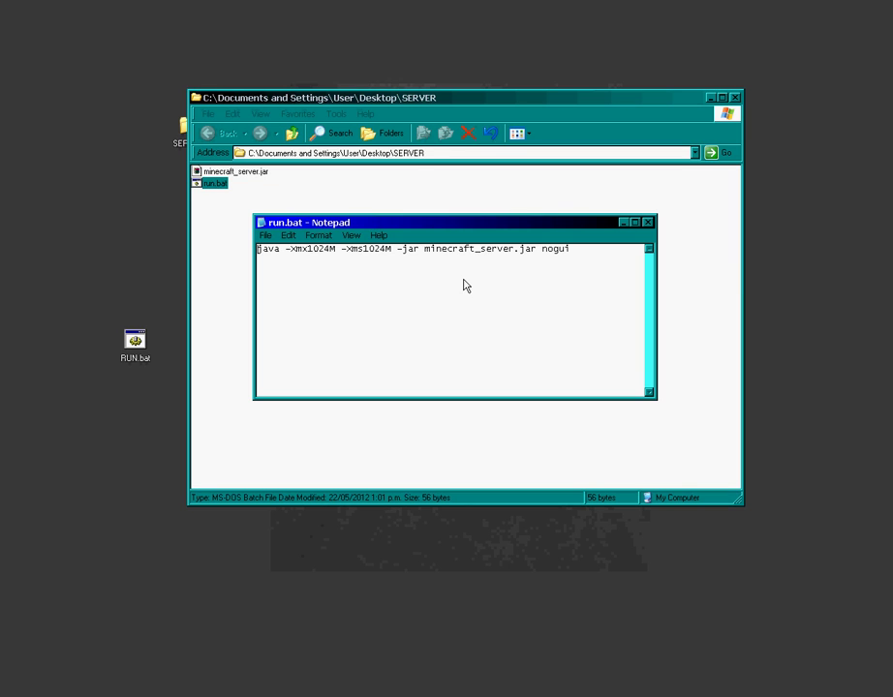
click(648, 222)
click(195, 236)
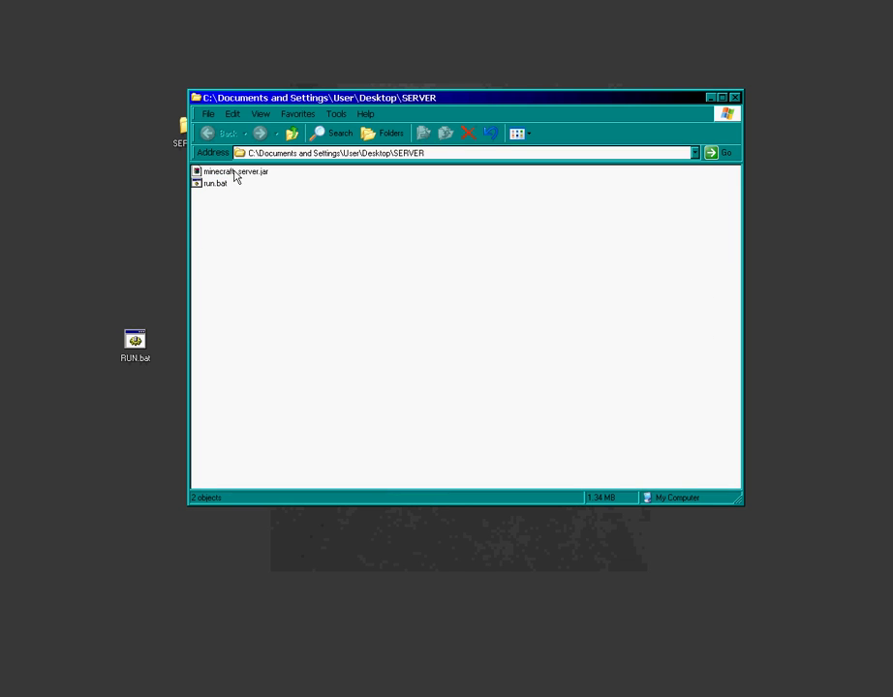
- Start the server by running run.bat, then make its console window taller and move it clear of the file names
double_click(215, 190)
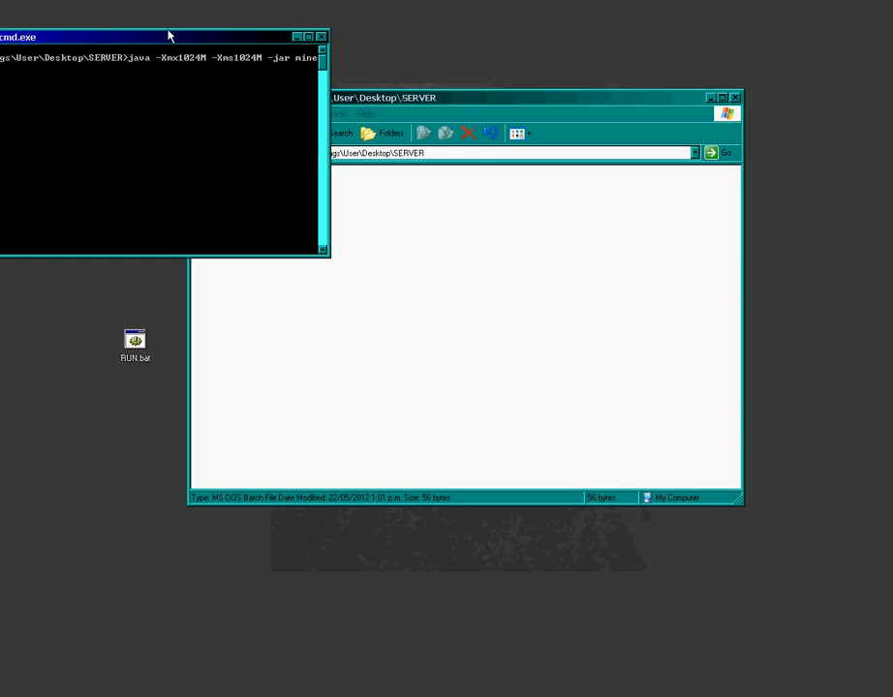
drag(170, 38, 554, 109)
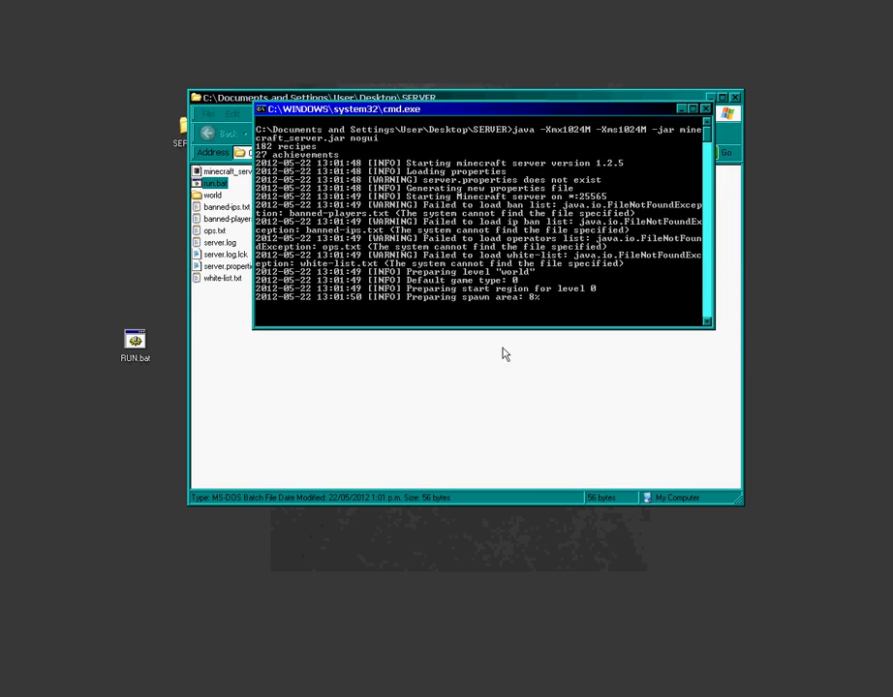
drag(501, 330, 512, 492)
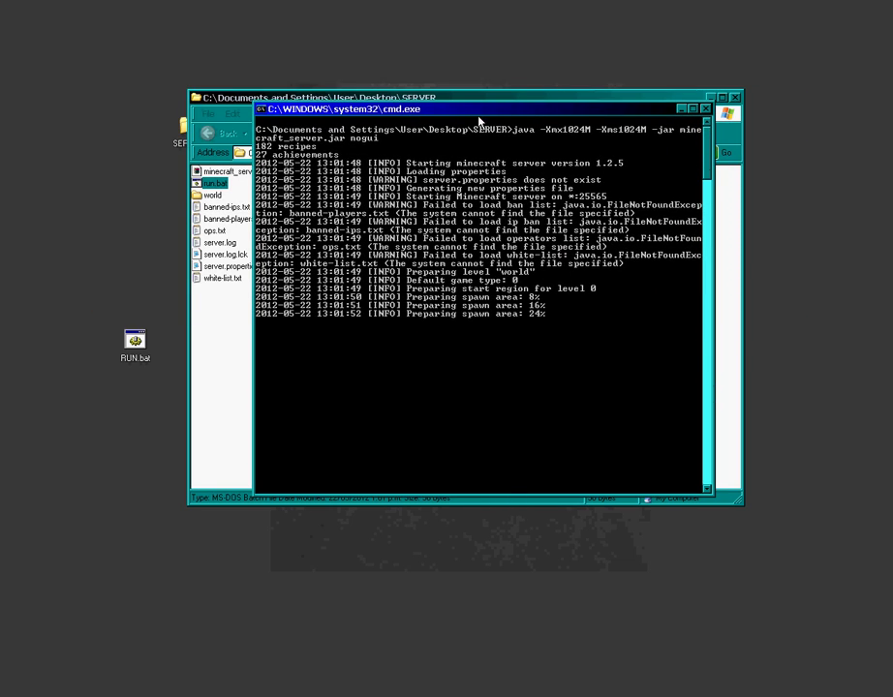
drag(478, 114, 513, 87)
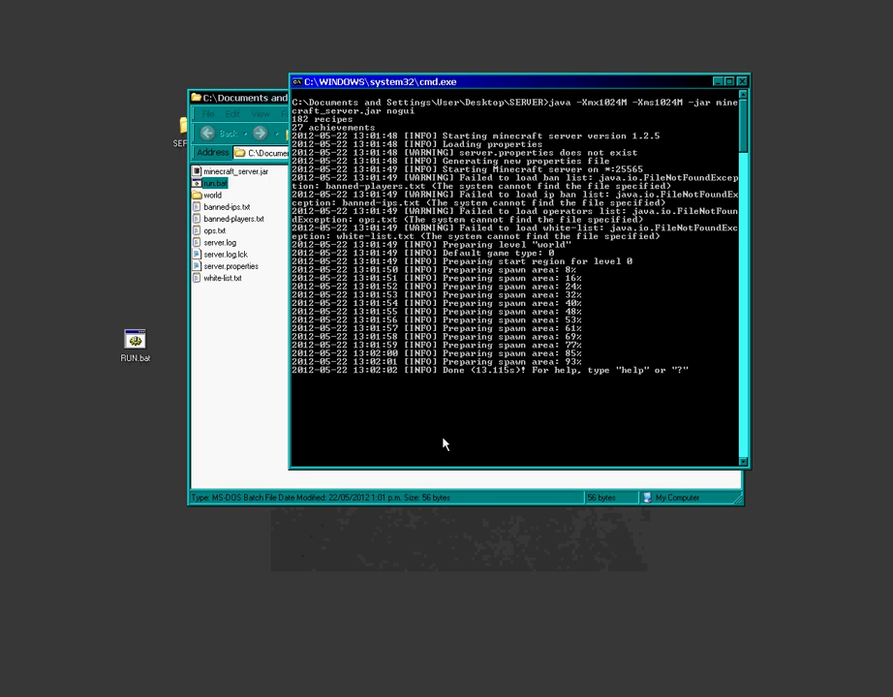
- Shut down the server with the "stop" command in its console
text(stop)
key(Return)
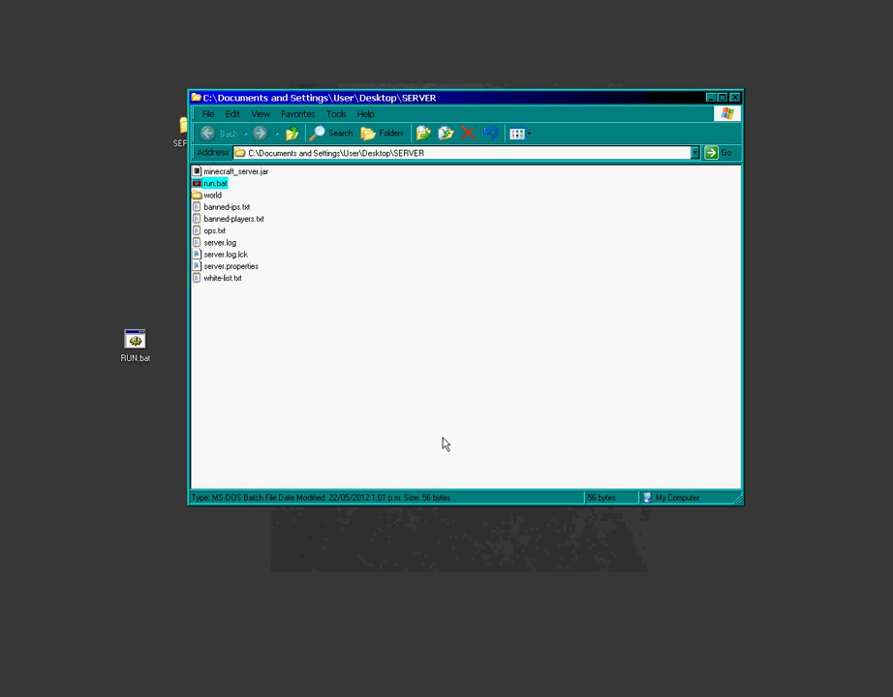
click(504, 297)
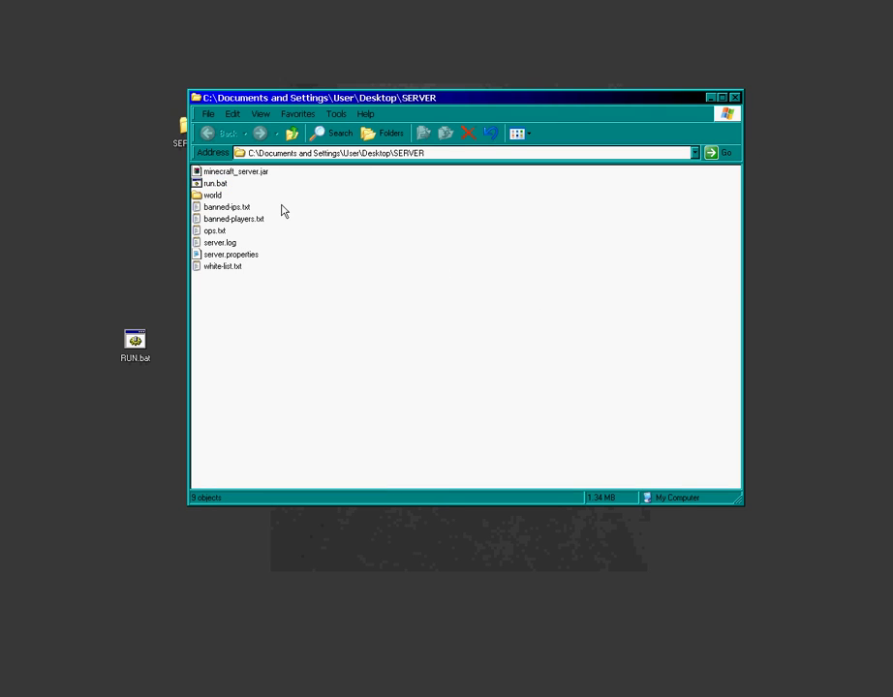
- Open minecraft_server.jar as an archive, view its contents, and close it
click(243, 175)
double_click(243, 174)
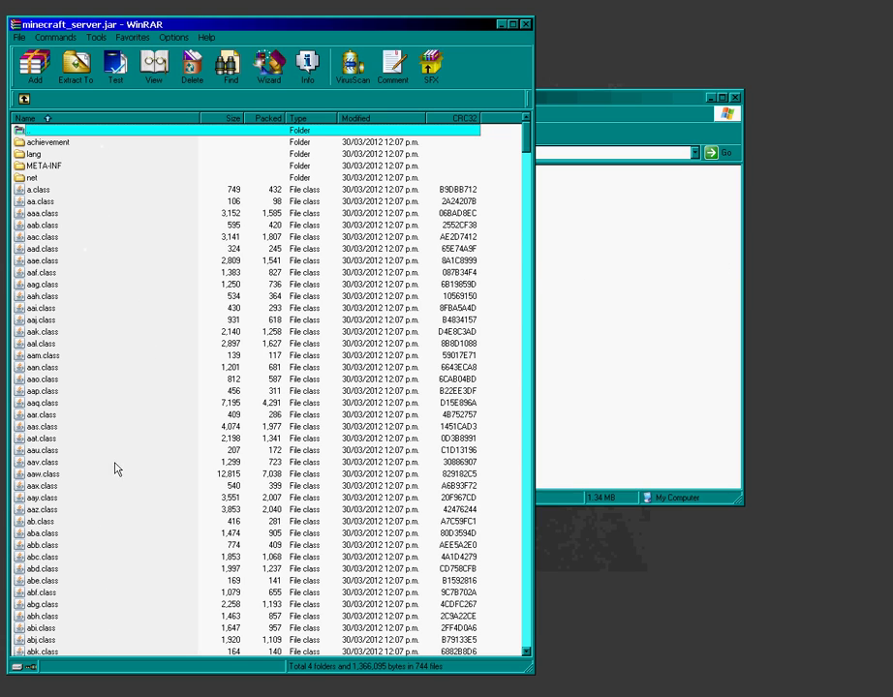
click(524, 23)
- Create a new folder named "mods" in the SERVER folder
right_click(272, 346)
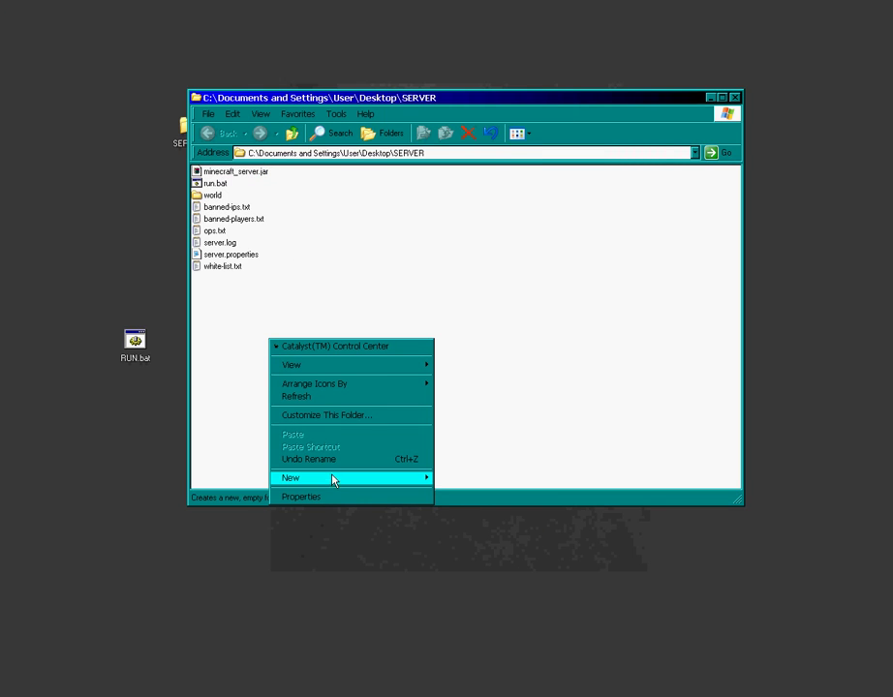
mouse_move(334, 480)
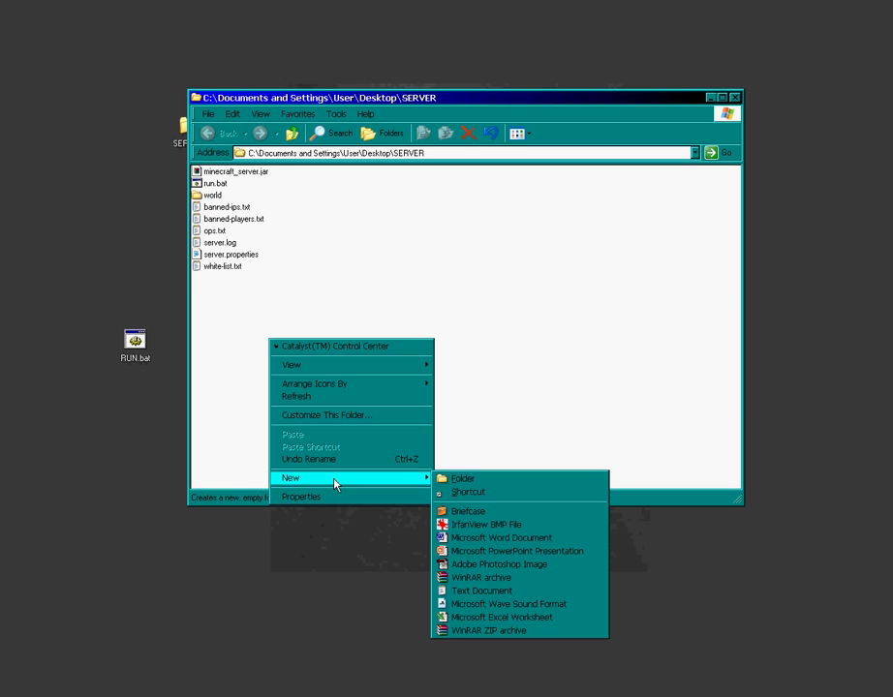
click(461, 478)
text(m)
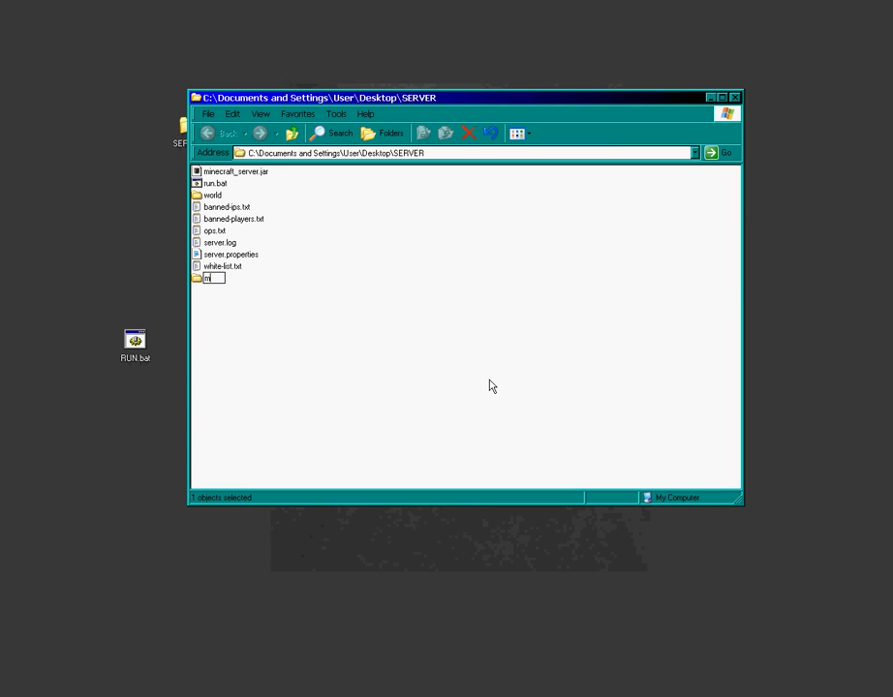
text(ods)
key(Return)
click(228, 173)
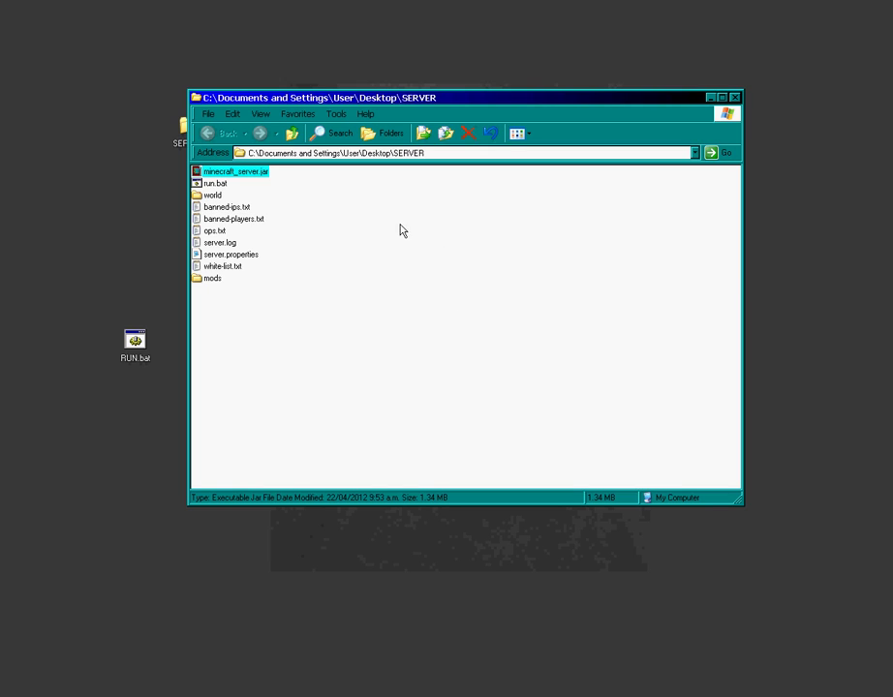
click(540, 285)
click(208, 280)
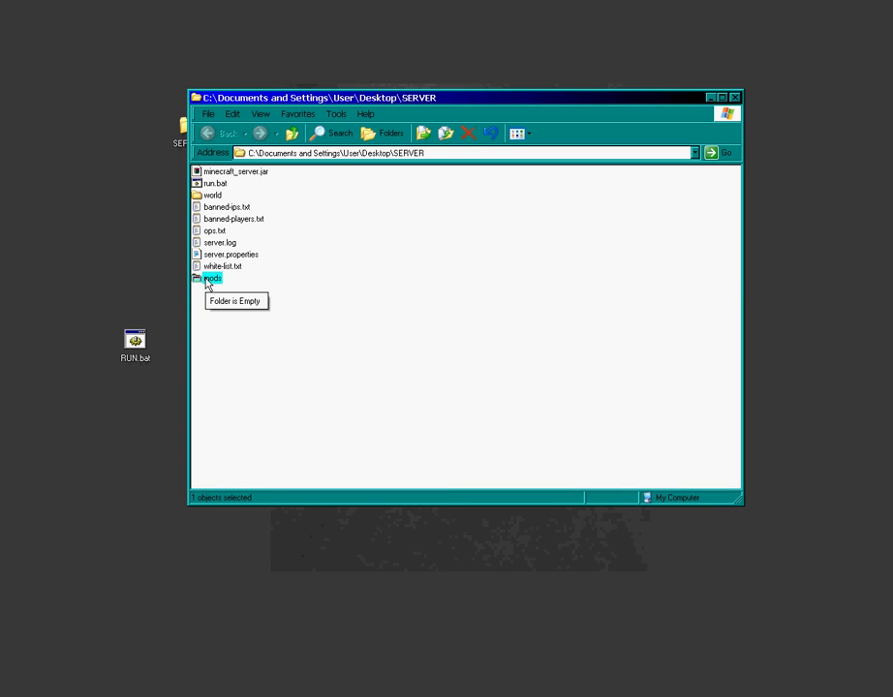
click(347, 307)
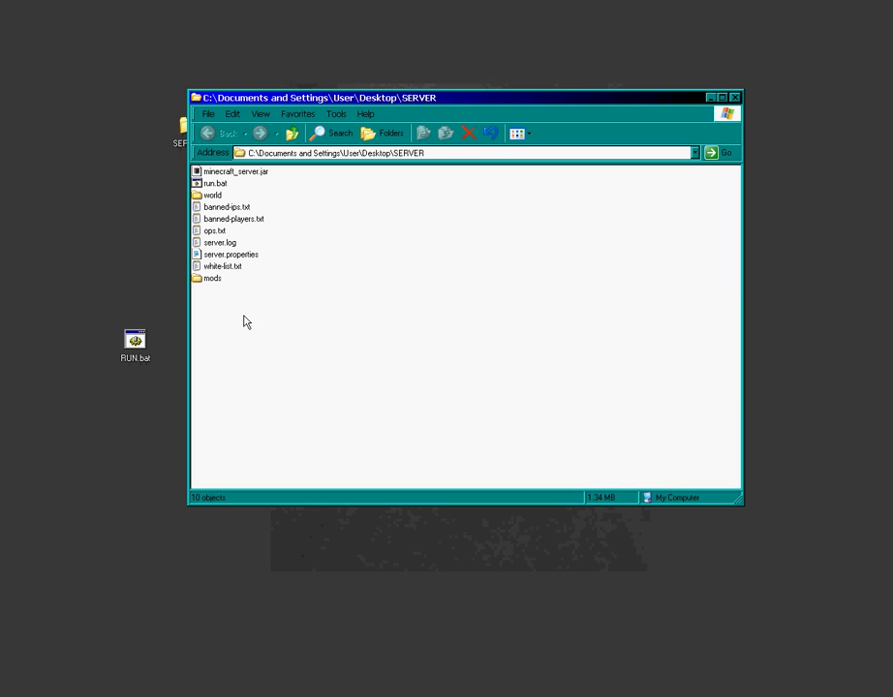
- Open minecraft_server.jar in WinRAR again to view its class files, and close the archive
click(224, 174)
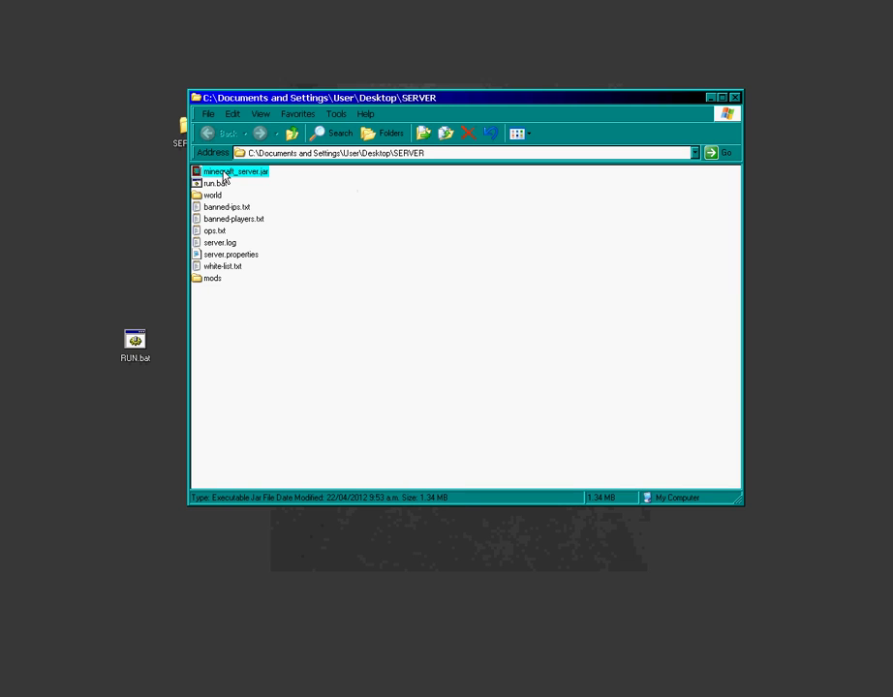
double_click(223, 174)
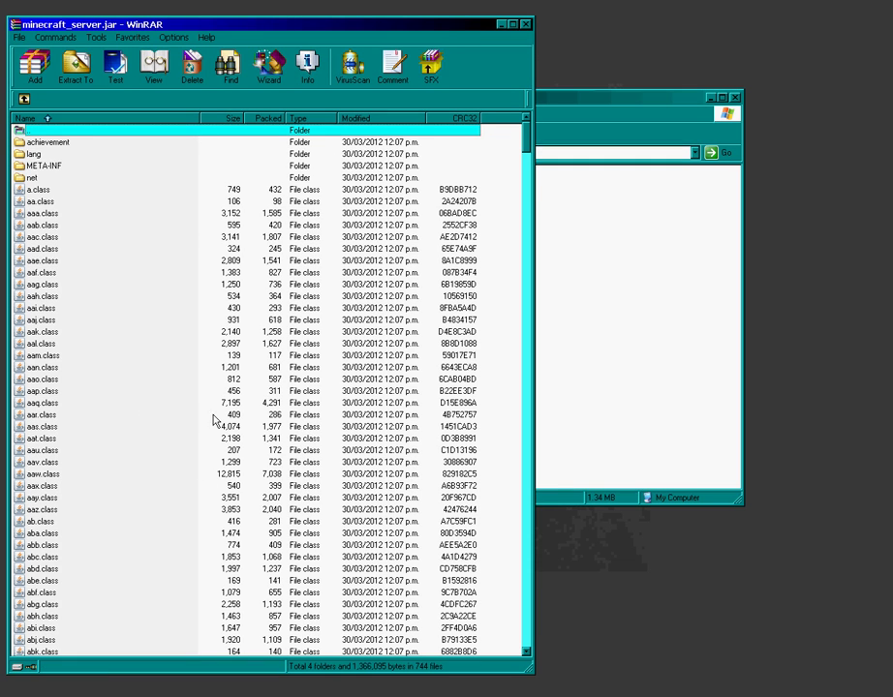
click(525, 23)
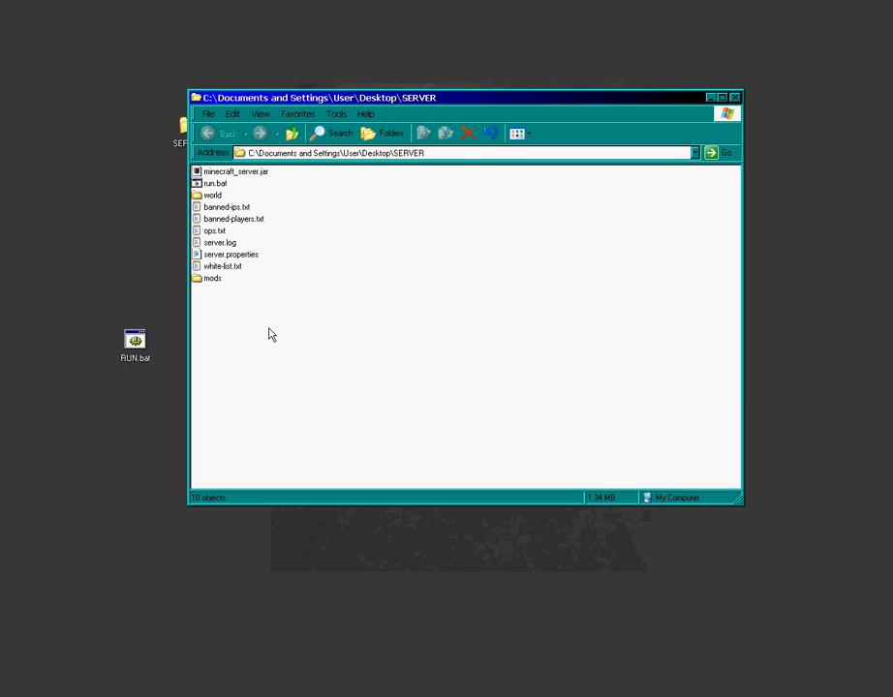
- Check which programs are offered for opening minecraft_server.jar, without choosing one
right_click(230, 174)
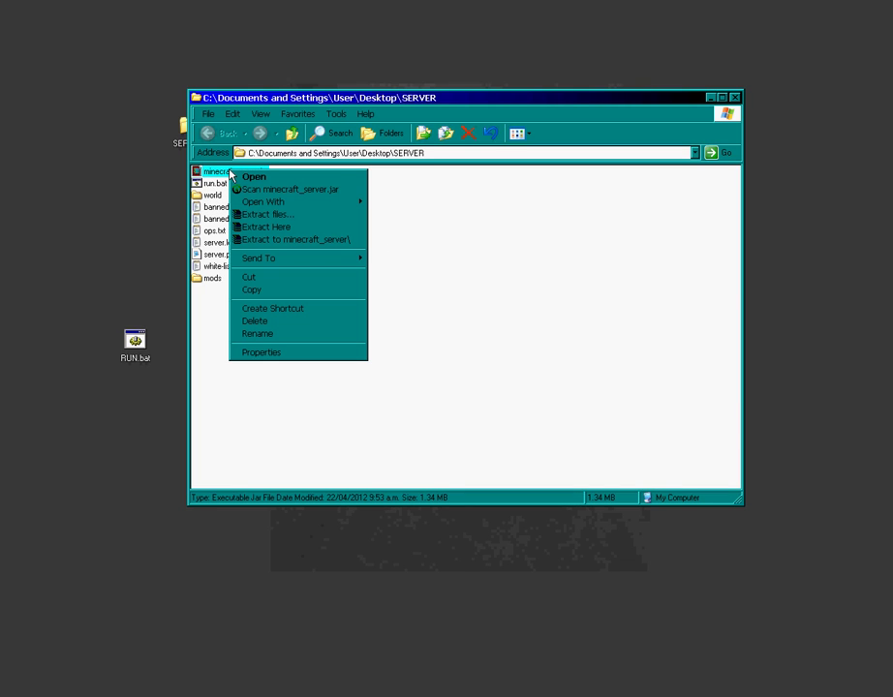
mouse_move(270, 208)
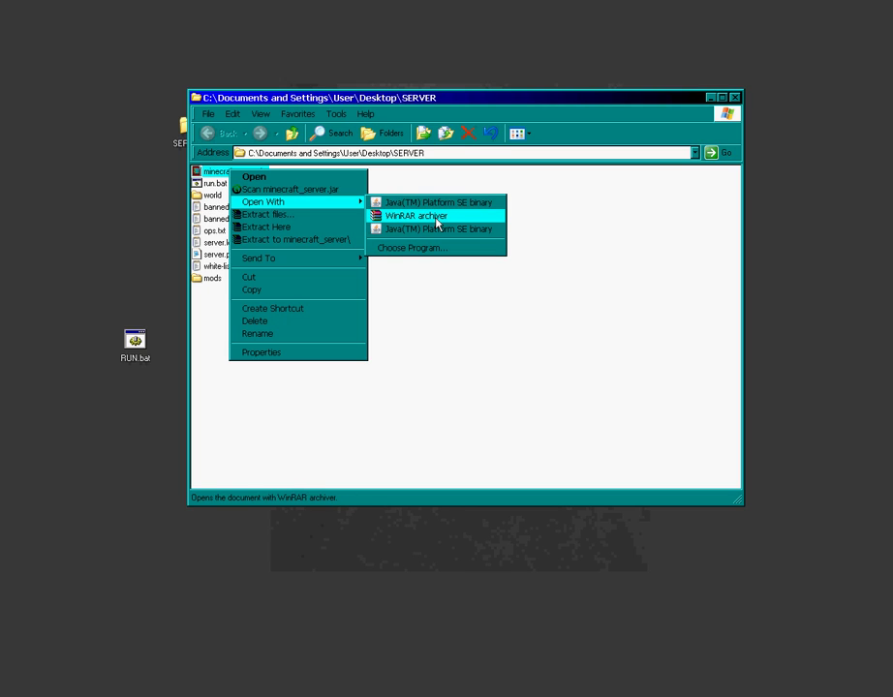
click(456, 345)
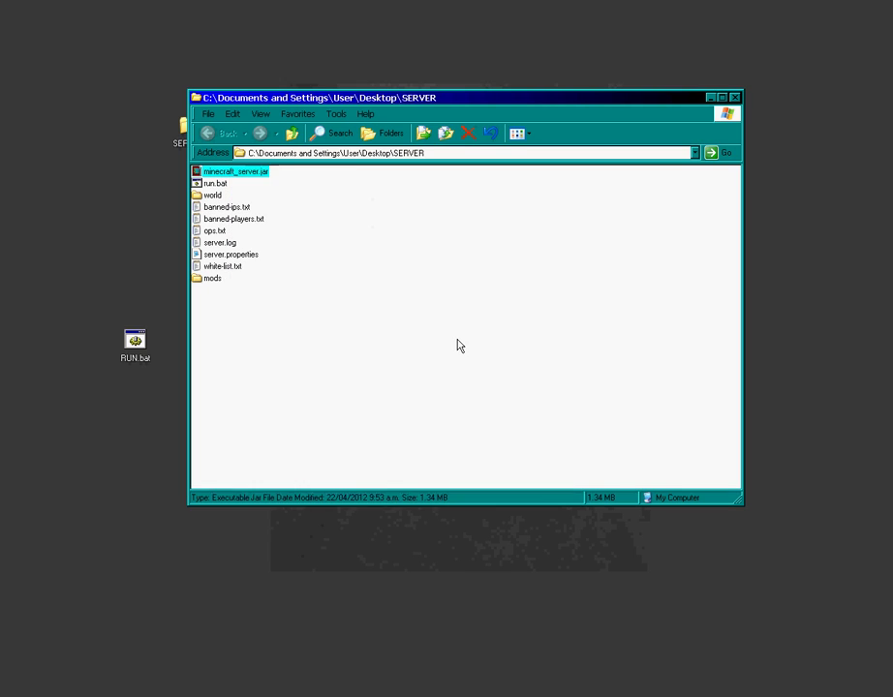
- Check which program is assigned to the JAR extension among the registered file types in Folder Options, and close the dialog
click(335, 114)
click(350, 174)
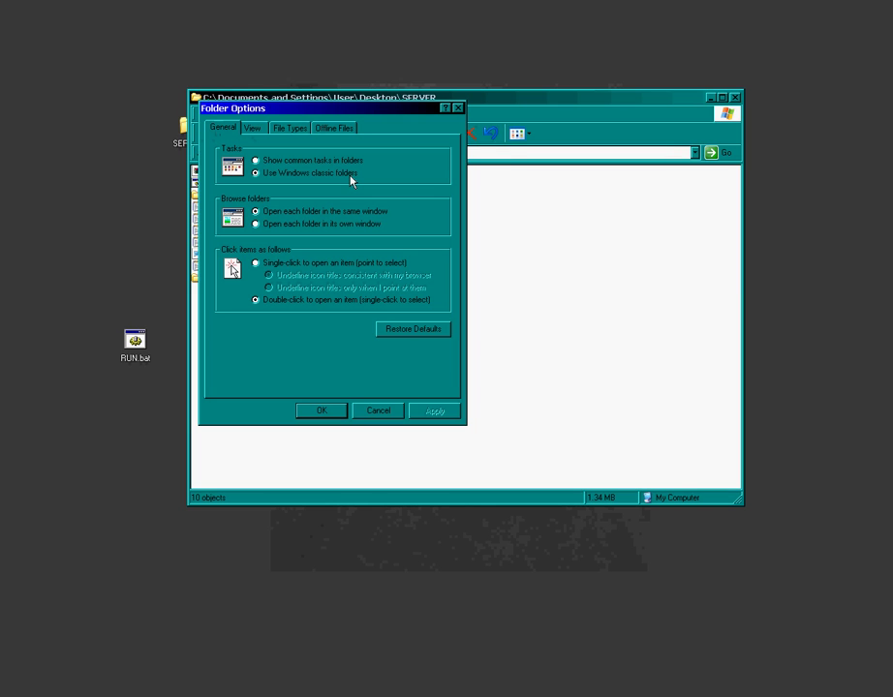
drag(343, 108, 450, 164)
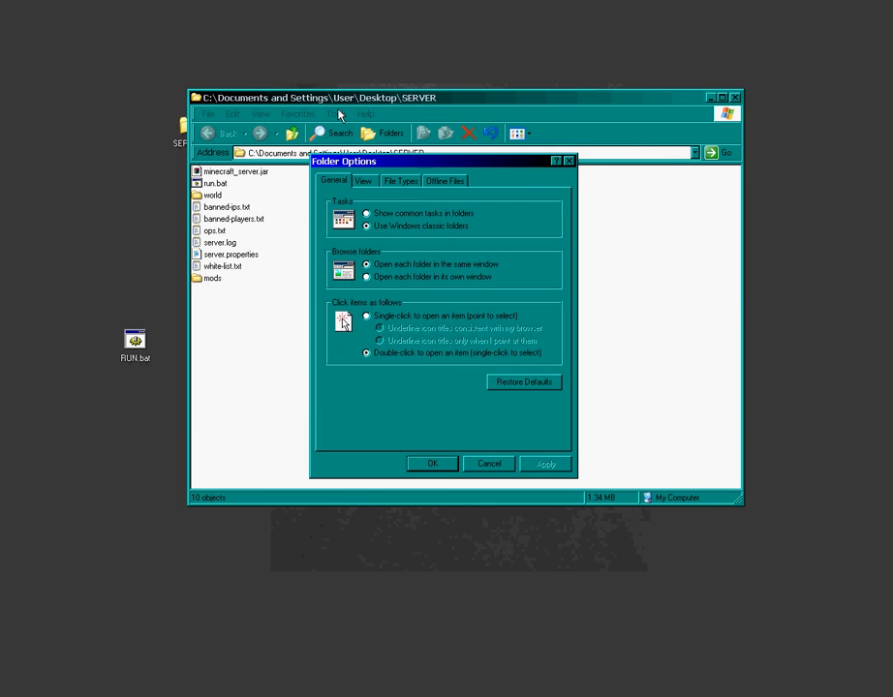
click(407, 181)
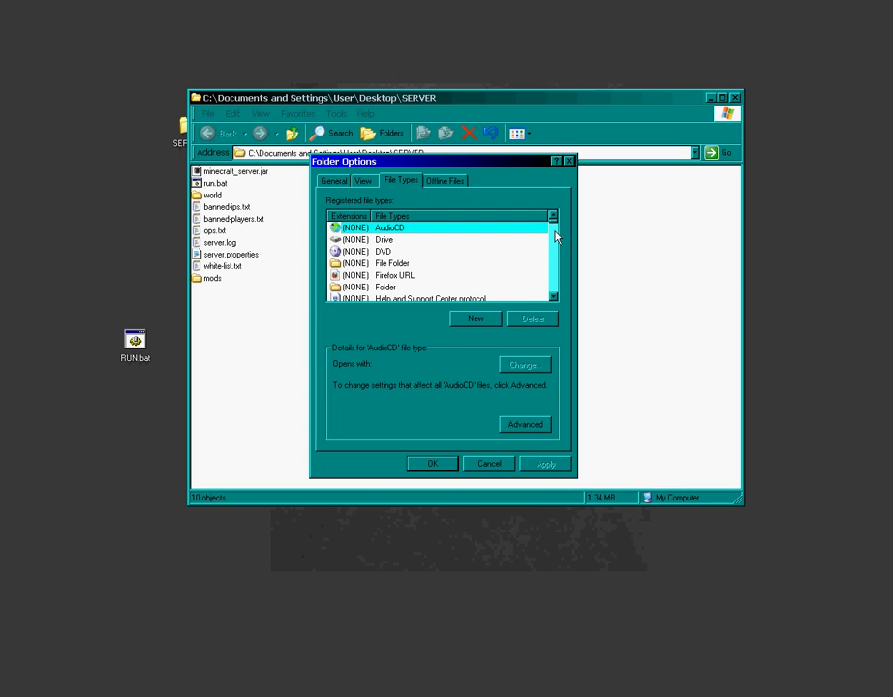
scroll(554, 228, down, 10)
scroll(554, 229, down, 15)
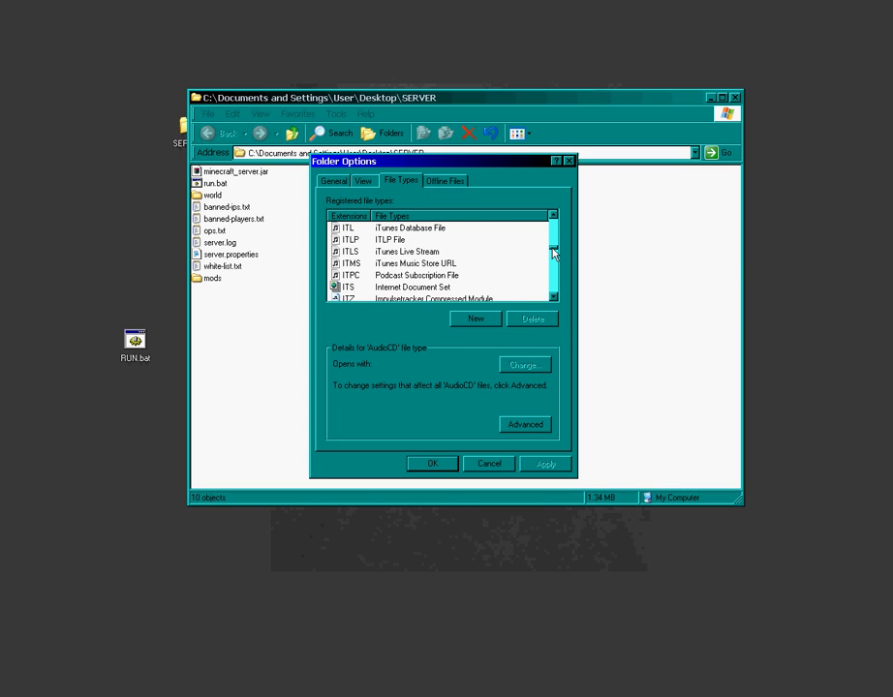
scroll(417, 280, down, 3)
scroll(411, 276, up, 1)
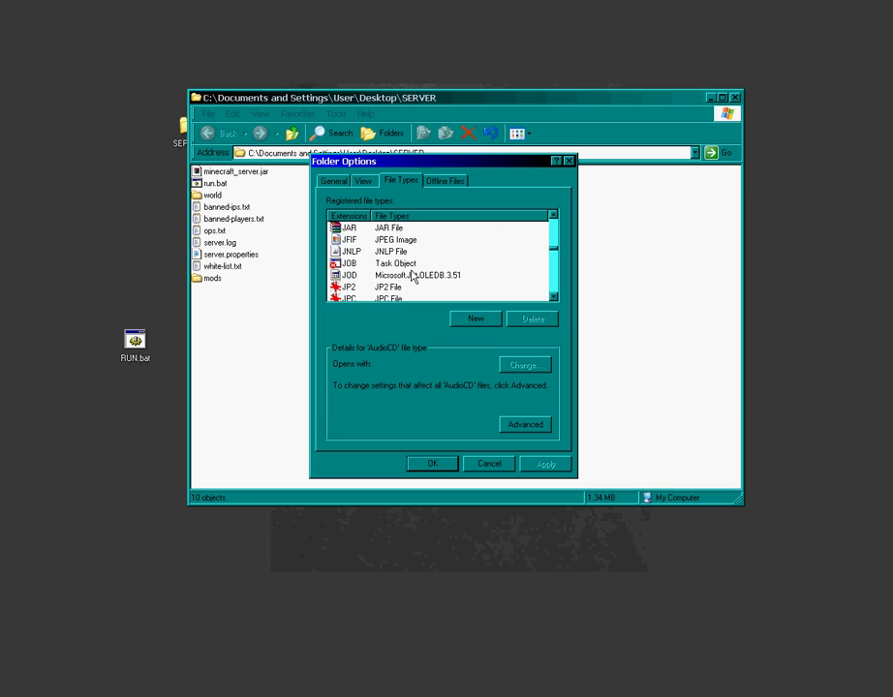
scroll(379, 273, up, 1)
click(351, 264)
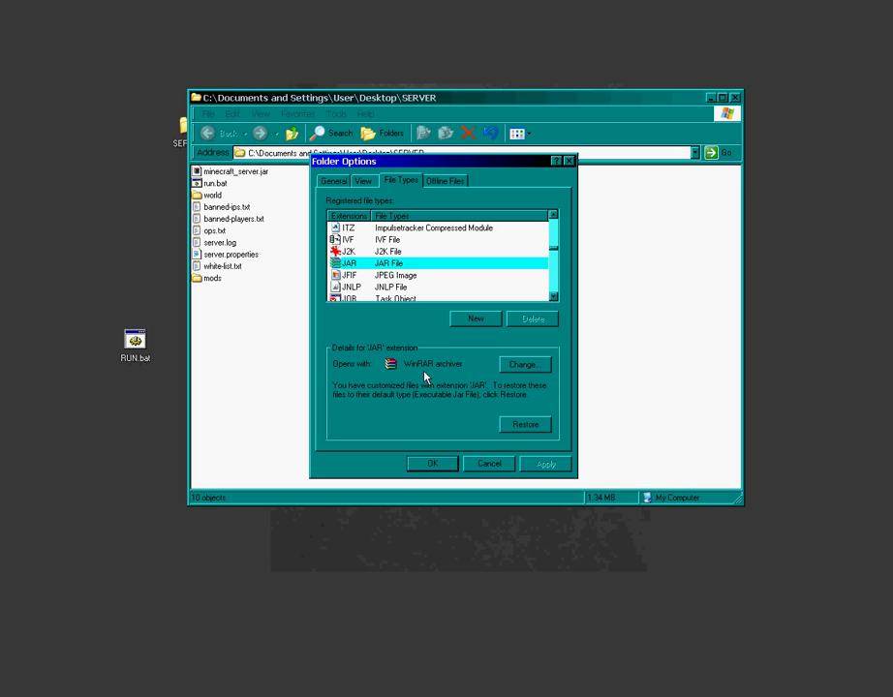
drag(461, 365, 407, 380)
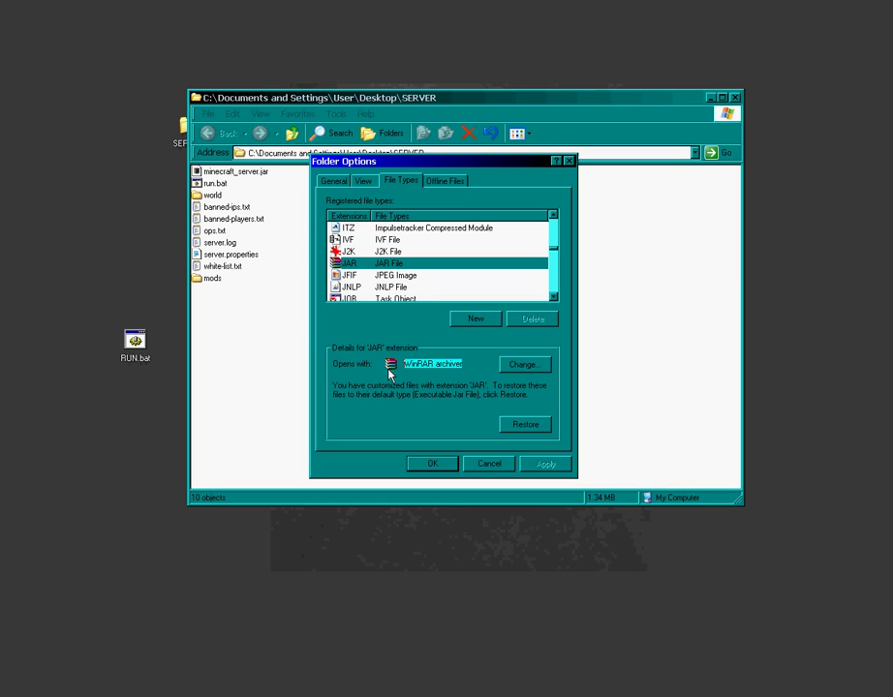
click(369, 252)
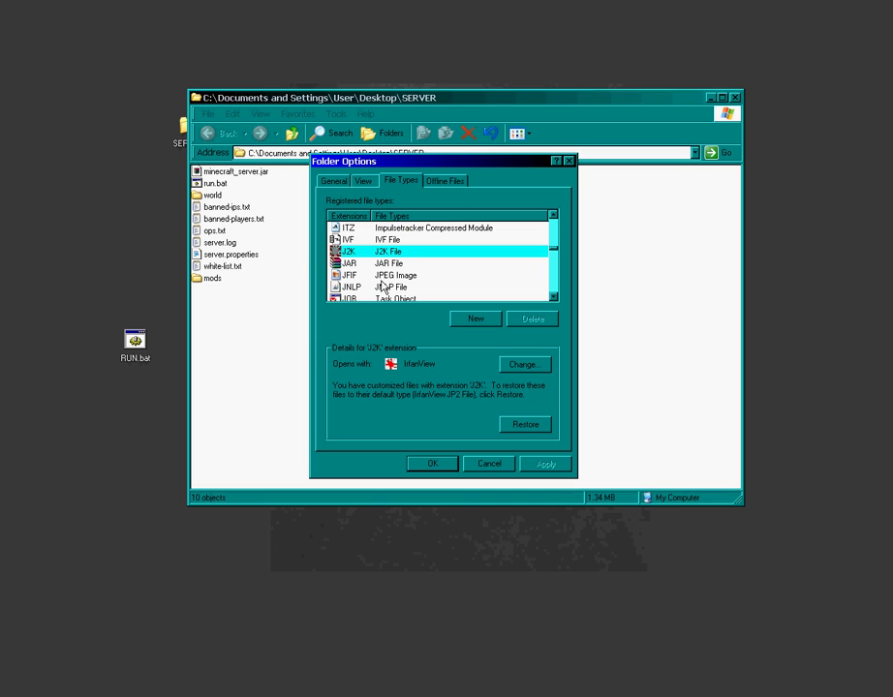
key(Down)
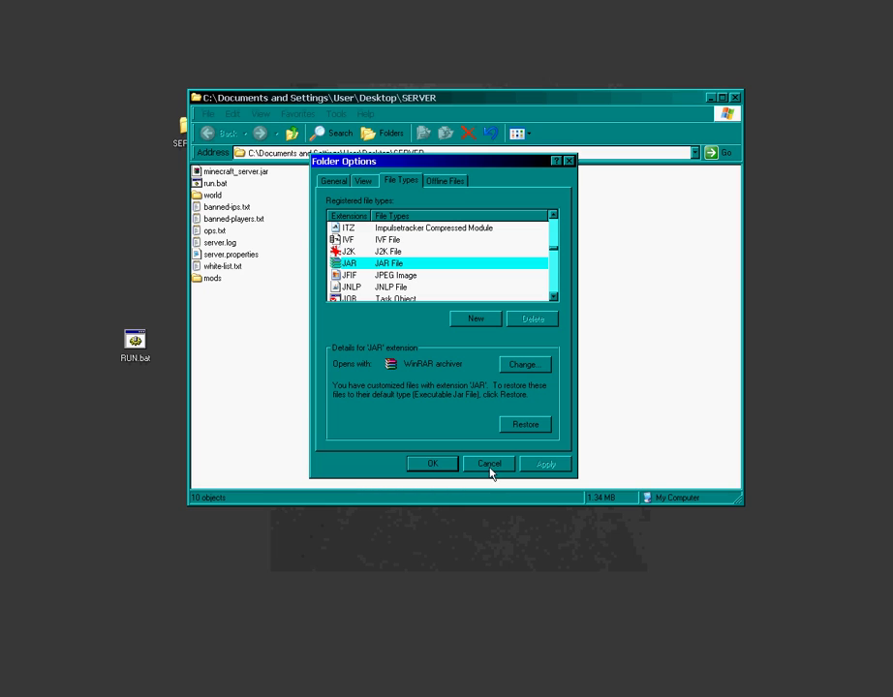
click(432, 464)
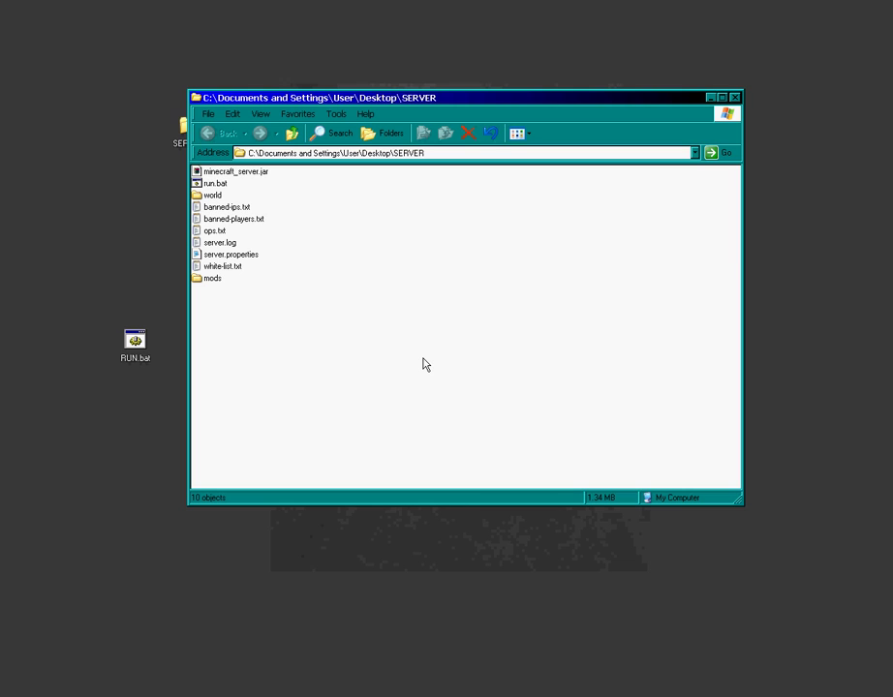
- Close the SERVER folder window and place RUN.bat directly below the SERVER folder on the desktop
click(734, 97)
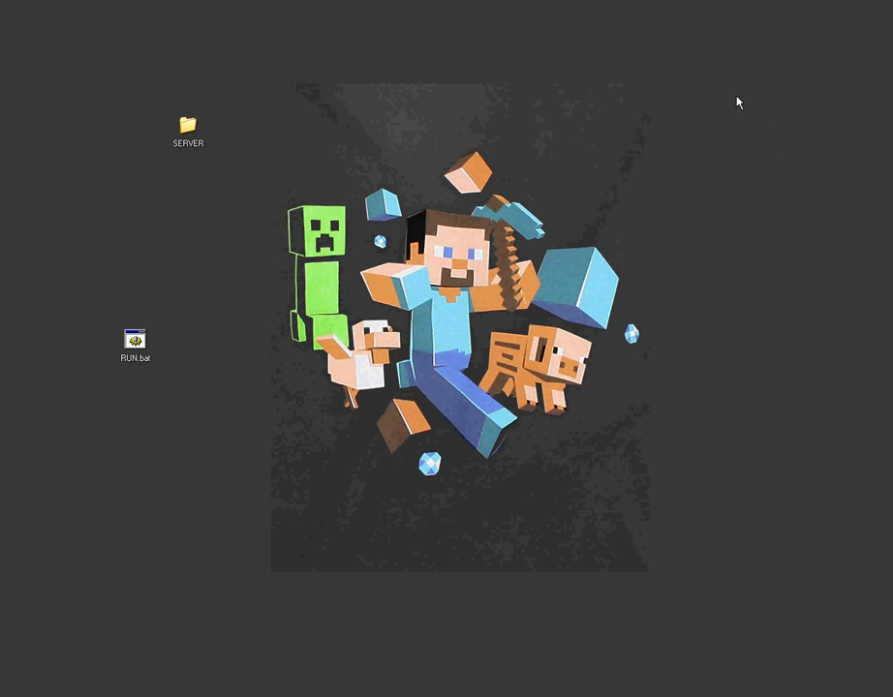
drag(145, 341, 199, 184)
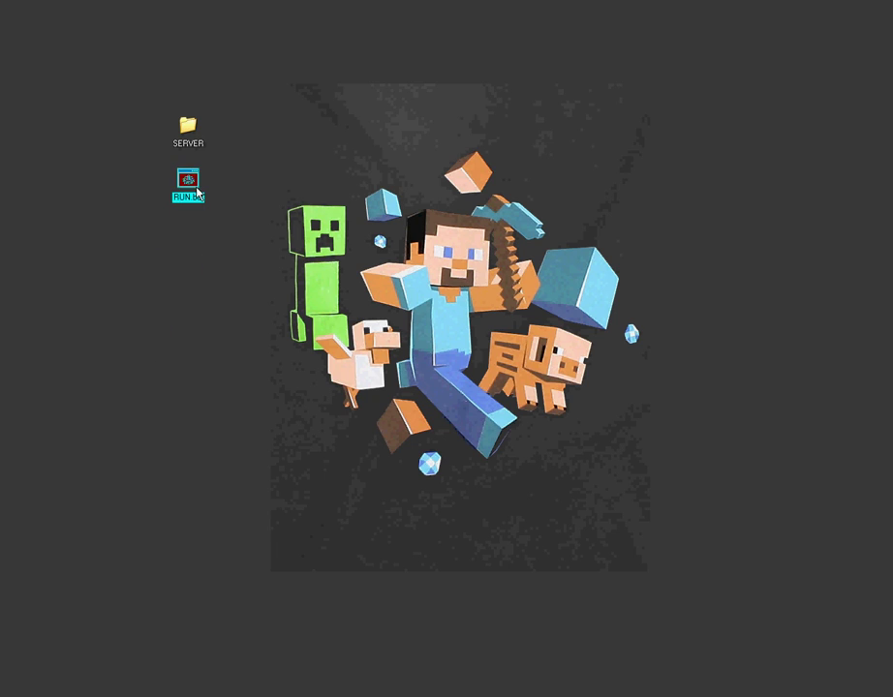